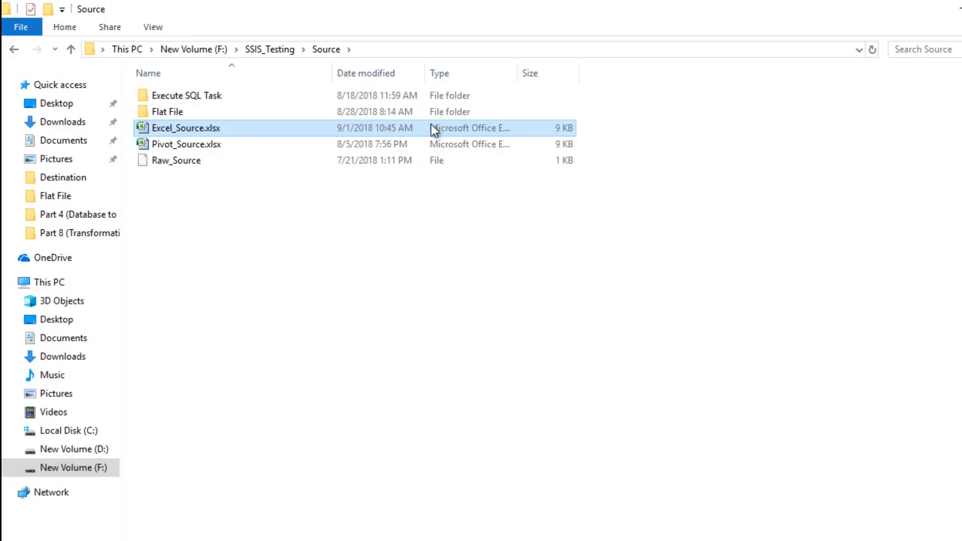
Open Excel_Source.xlsx from the Source folder, examine its columns and rows, and close the workbook.
double_click(435, 129)
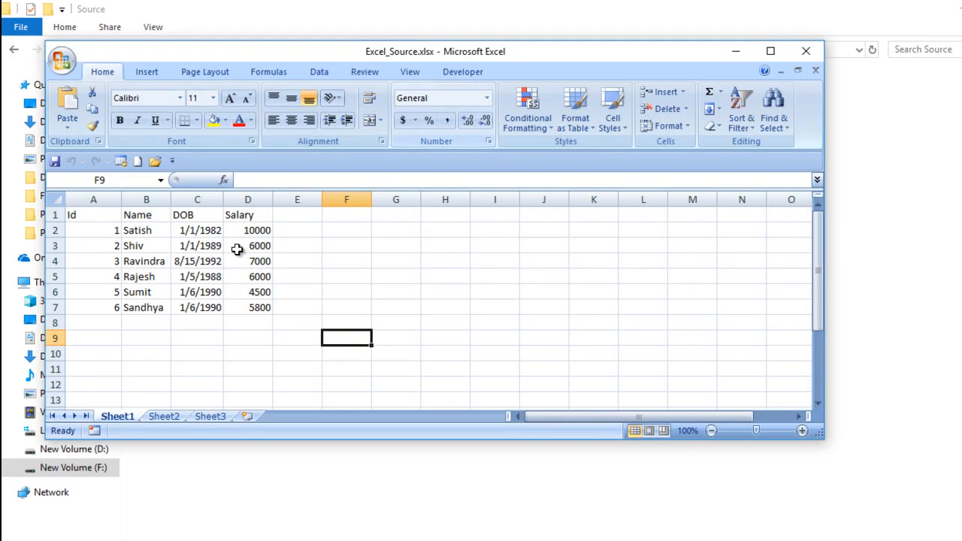
left_click(100, 218)
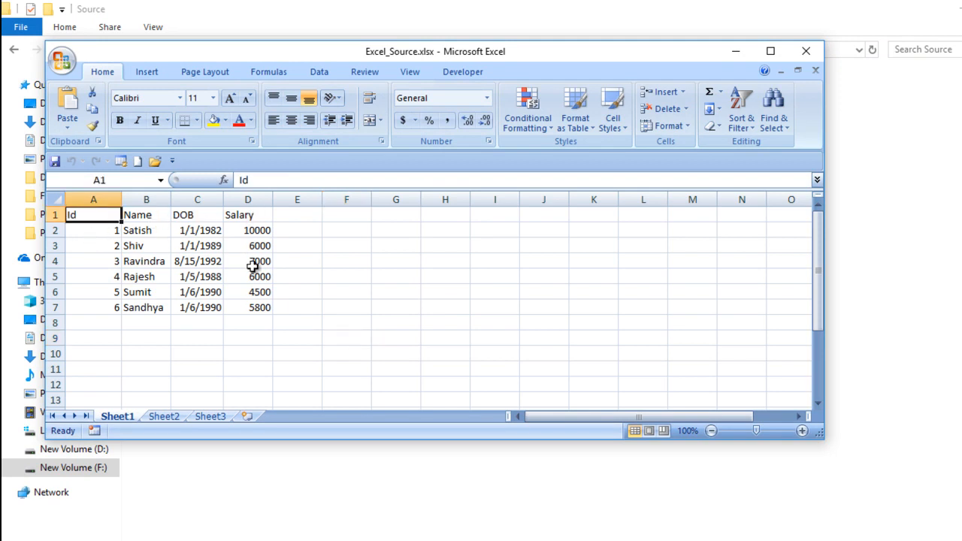
left_click(805, 55)
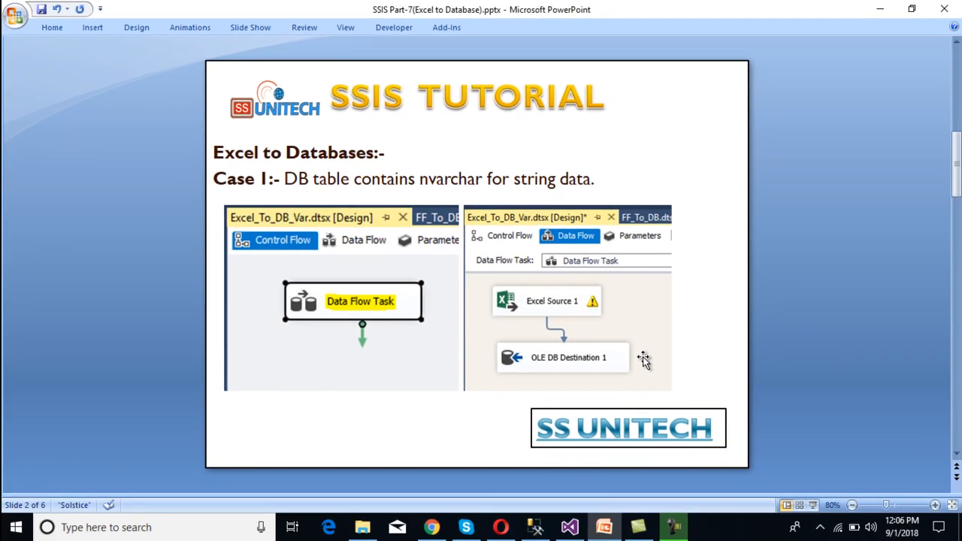
Switch to Visual Studio and create a new SSIS package in the SSIS_Tutorial project.
left_click(569, 527)
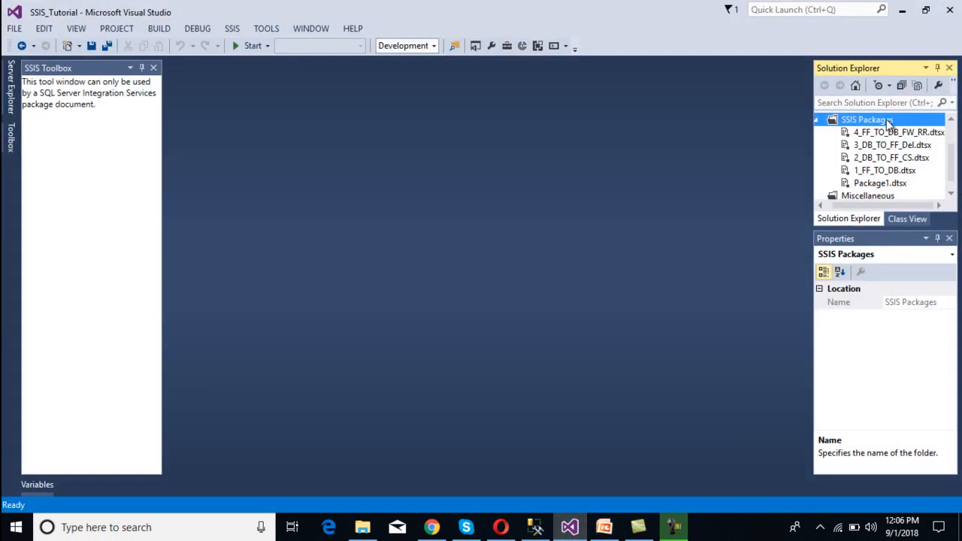
right_click(883, 120)
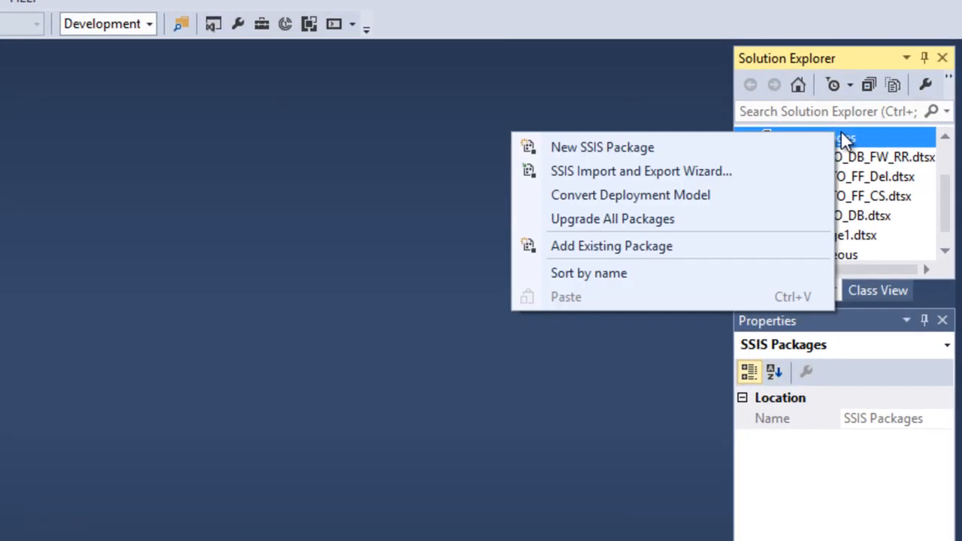
key("Escape")
right_click(846, 138)
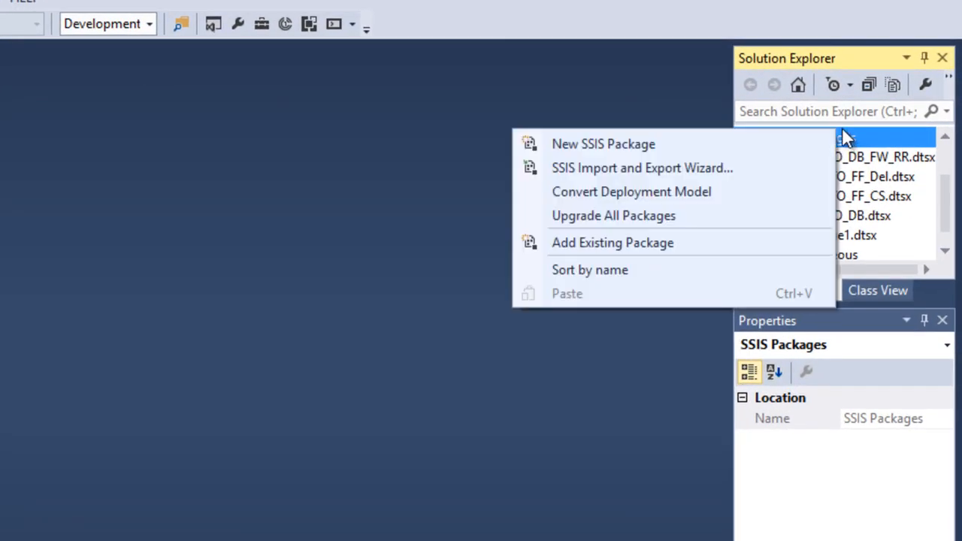
left_click(787, 145)
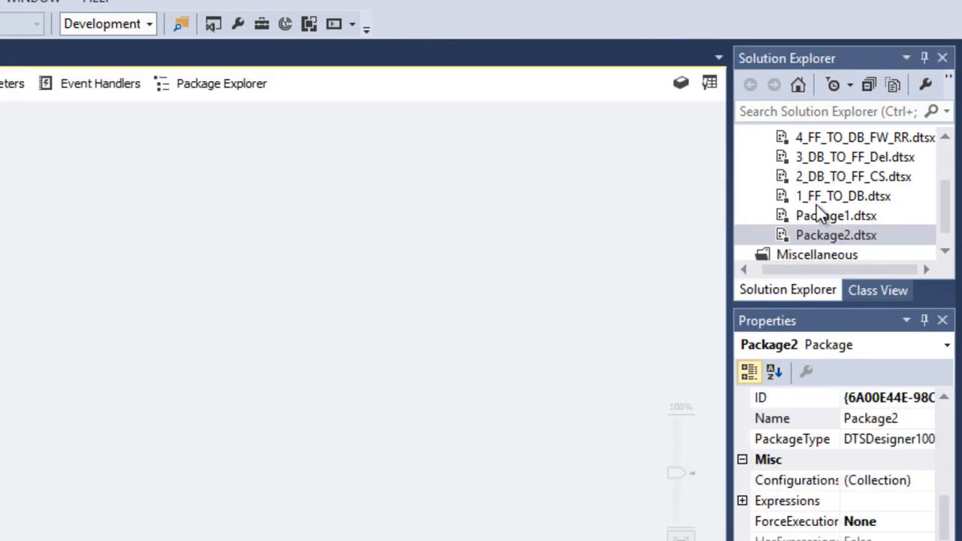
Rename the new package Package2.dtsx as EXCEL_TO_DB_NVAR.dtsx.
left_click(853, 240)
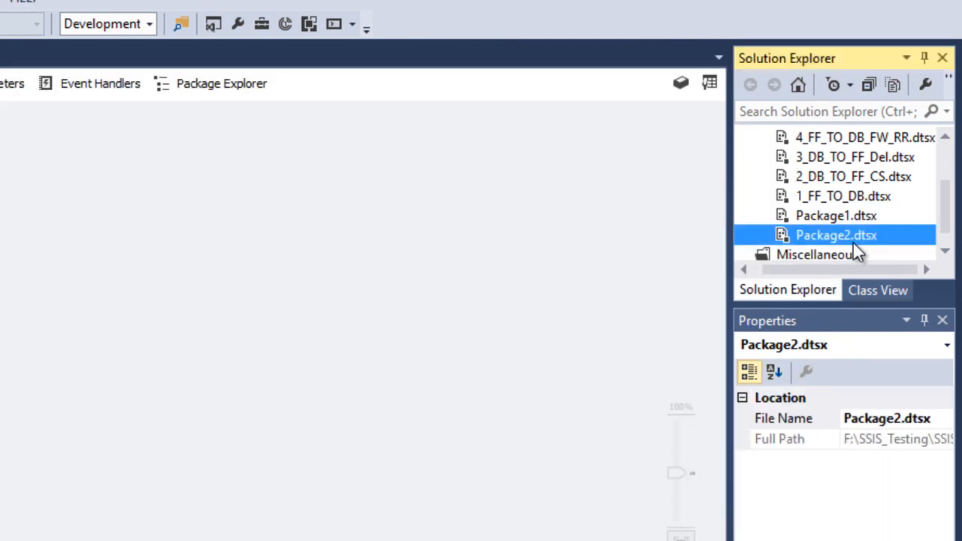
key("F2")
type("EXCEL")
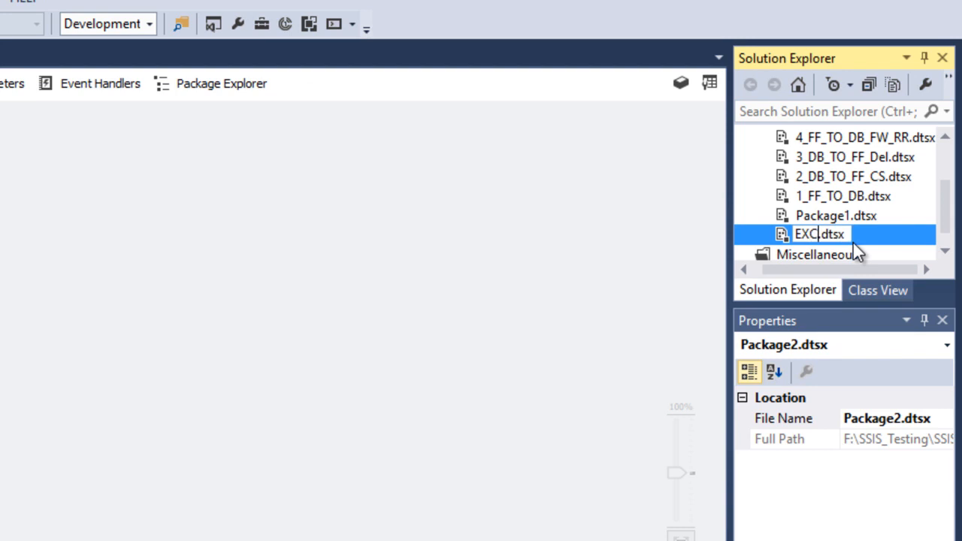
type("_TO_DB")
type("_NVAR")
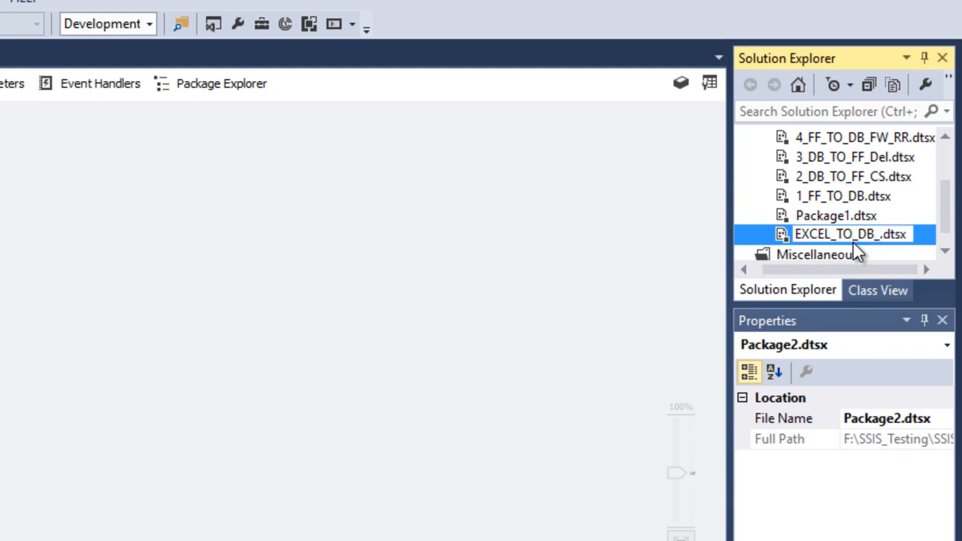
key("Return")
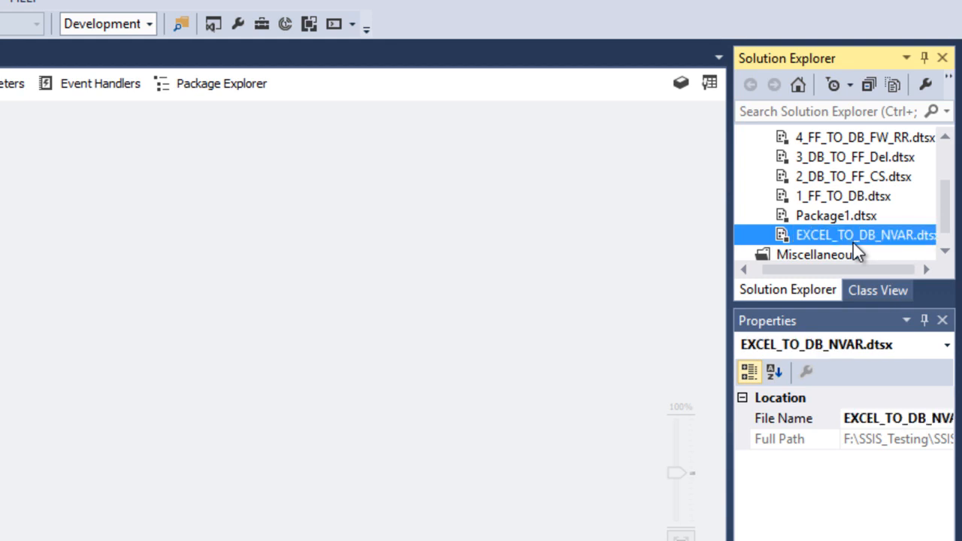
left_click(417, 257)
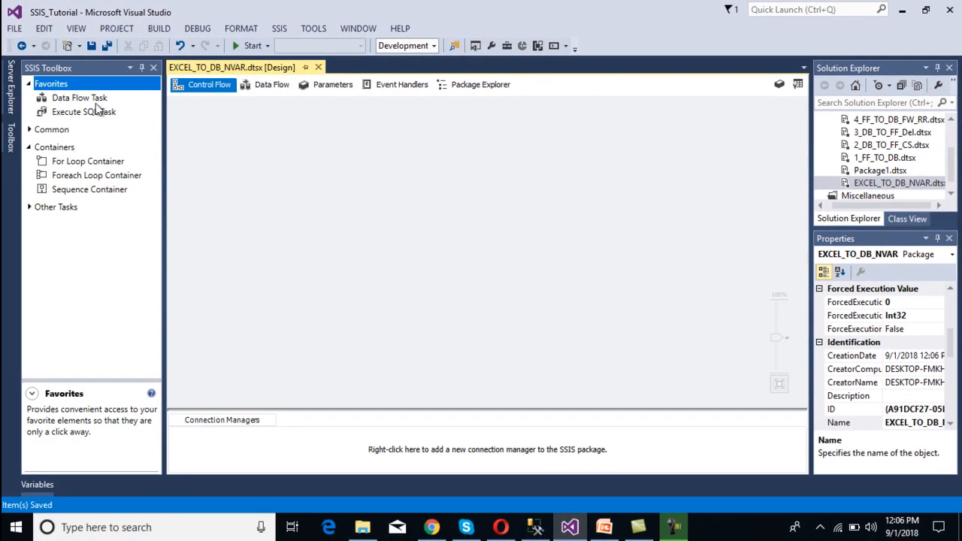
Add a Data Flow Task to the package's control flow and open its data flow.
left_click(11, 106)
left_click_drag(84, 106, 260, 145)
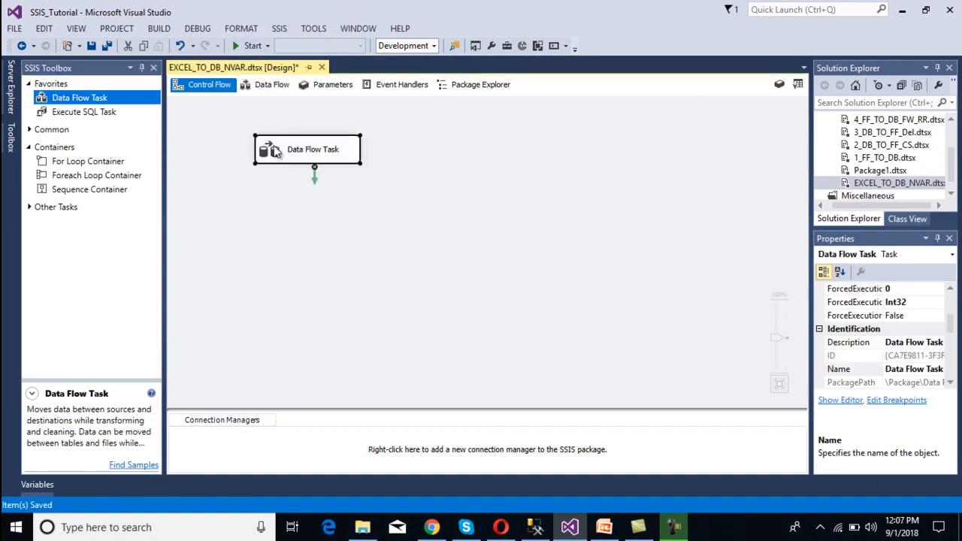
double_click(274, 147)
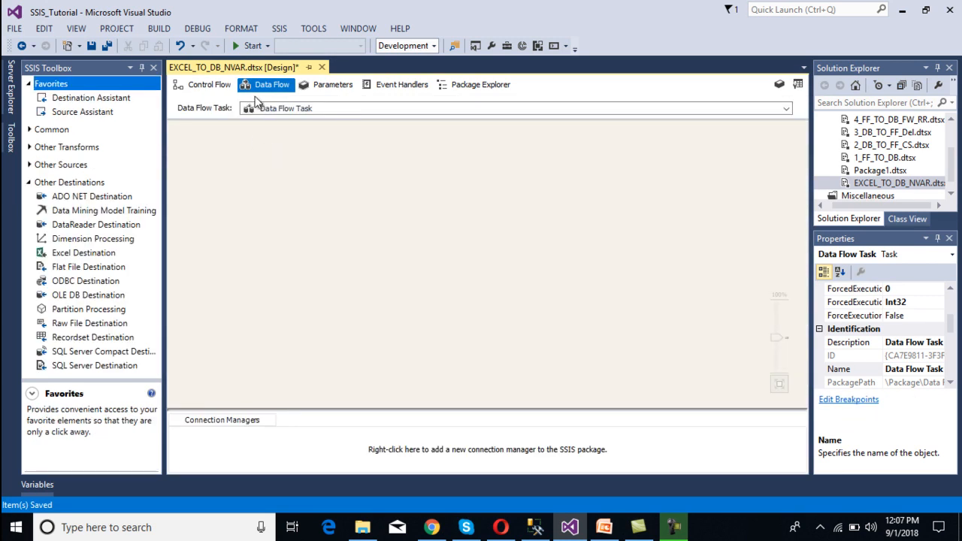
Place an Excel Source component in the Data Flow Task.
left_click(112, 259)
key("Left")
key("Left")
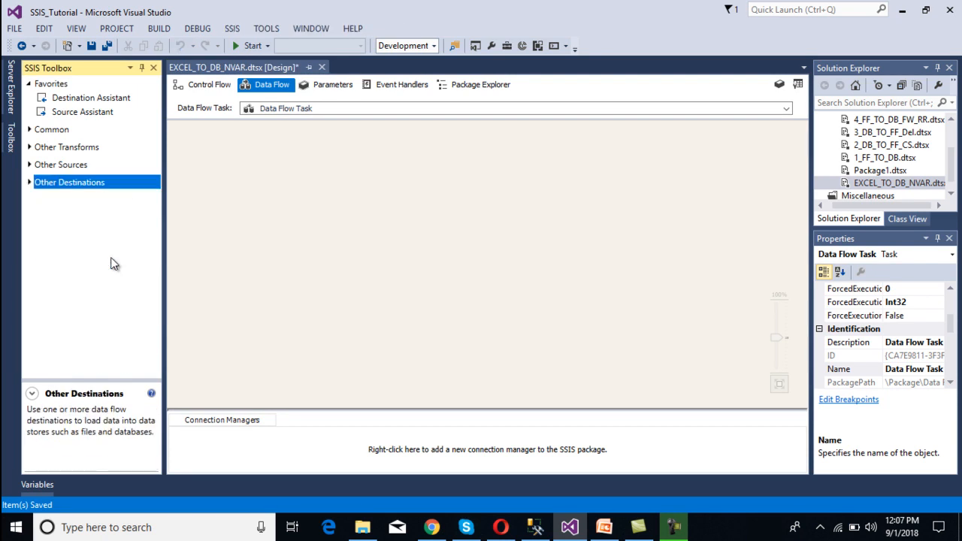
key("Up")
key("Right")
left_click_drag(78, 210, 291, 145)
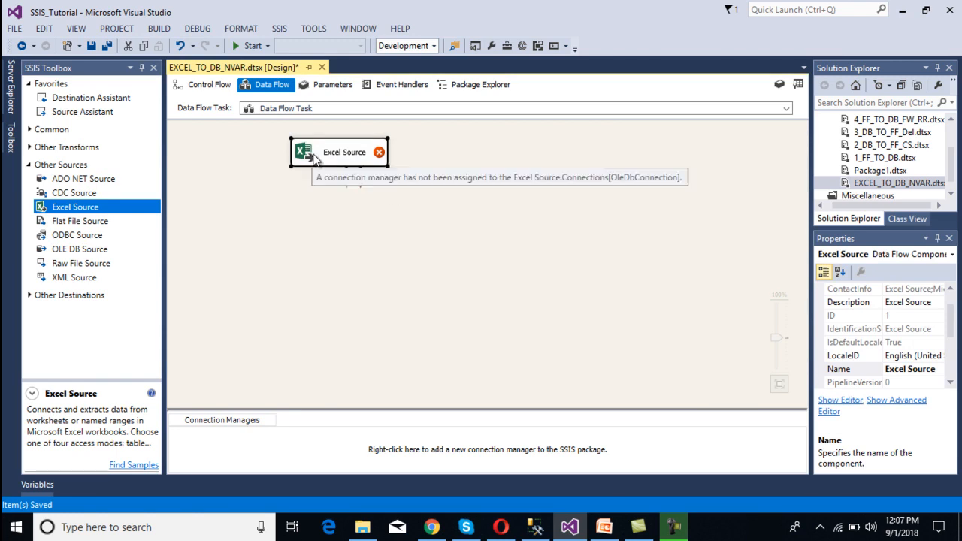
Connect the Excel Source to F:\SSIS_Testing\Source\Excel_Source.xlsx through a new connection manager and select Sheet1$ as its sheet.
double_click(314, 156)
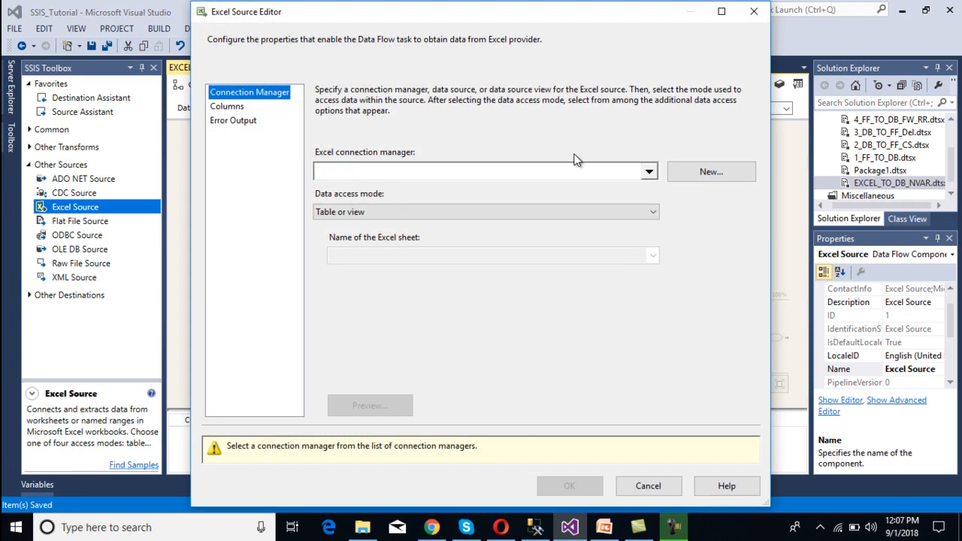
left_click(701, 173)
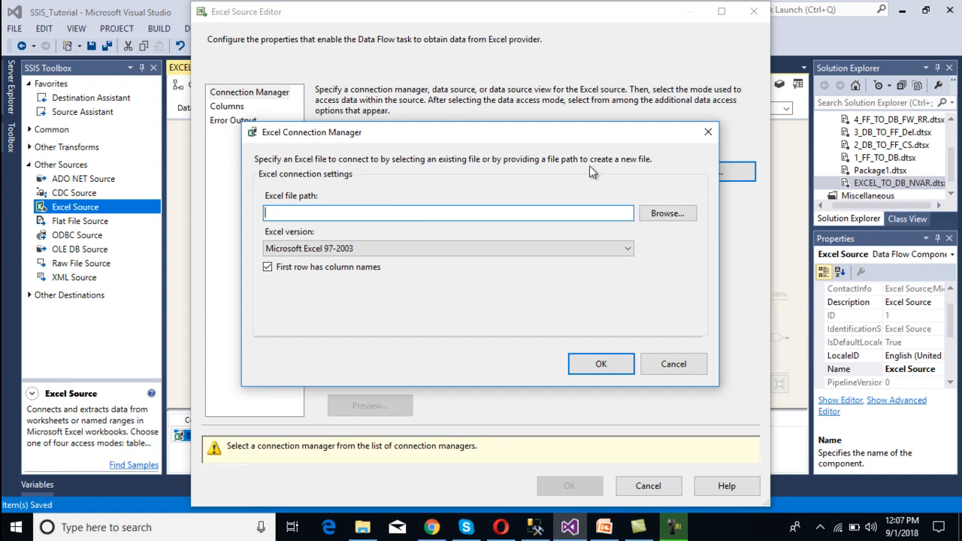
left_click(660, 213)
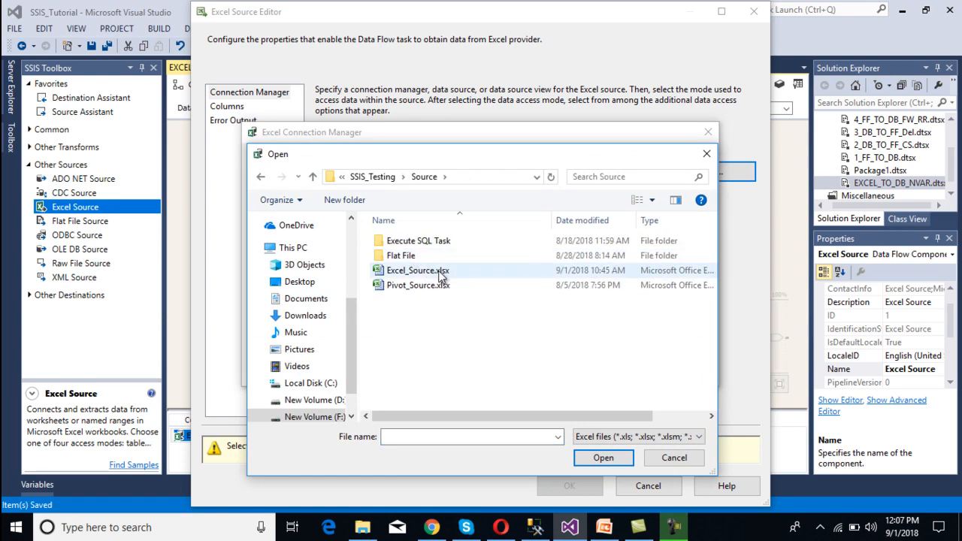
left_click(440, 272)
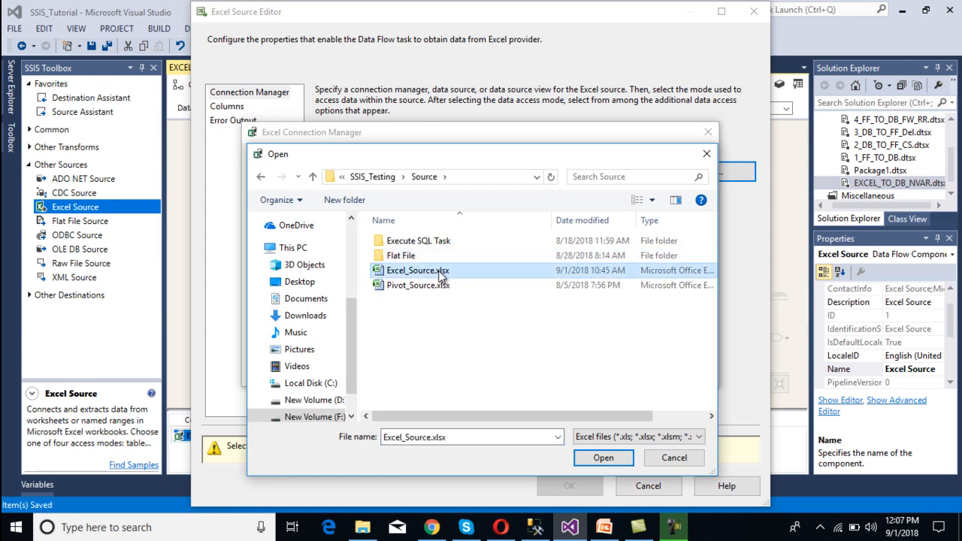
left_click(602, 460)
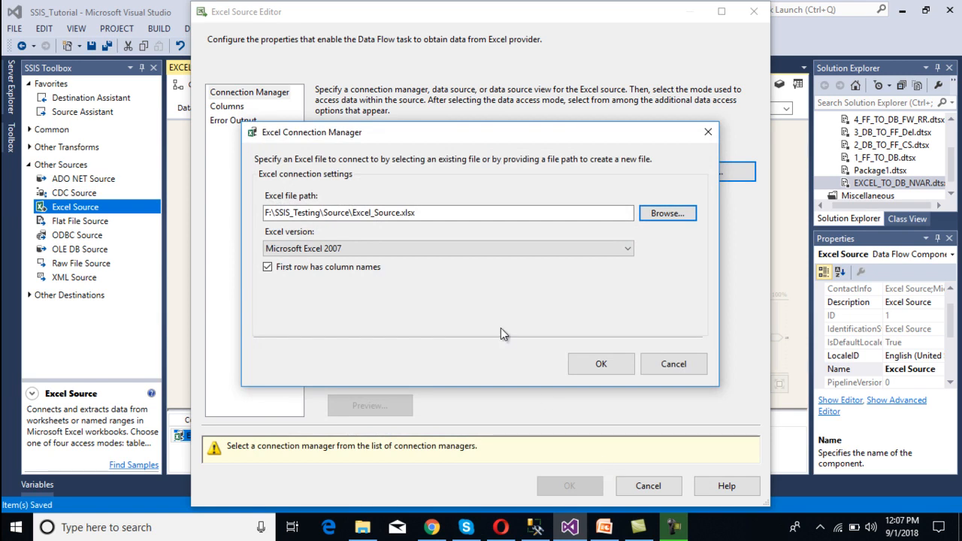
left_click(601, 364)
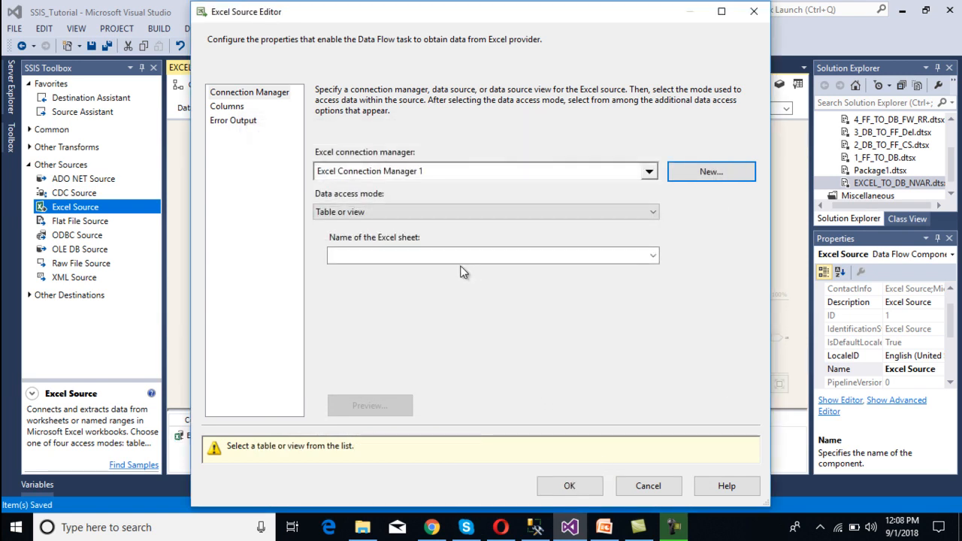
left_click(650, 257)
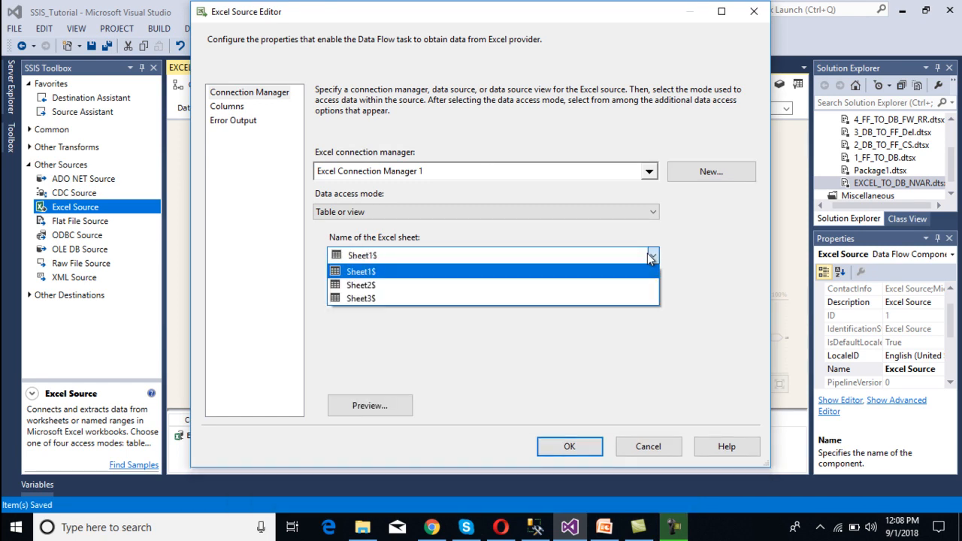
left_click(600, 272)
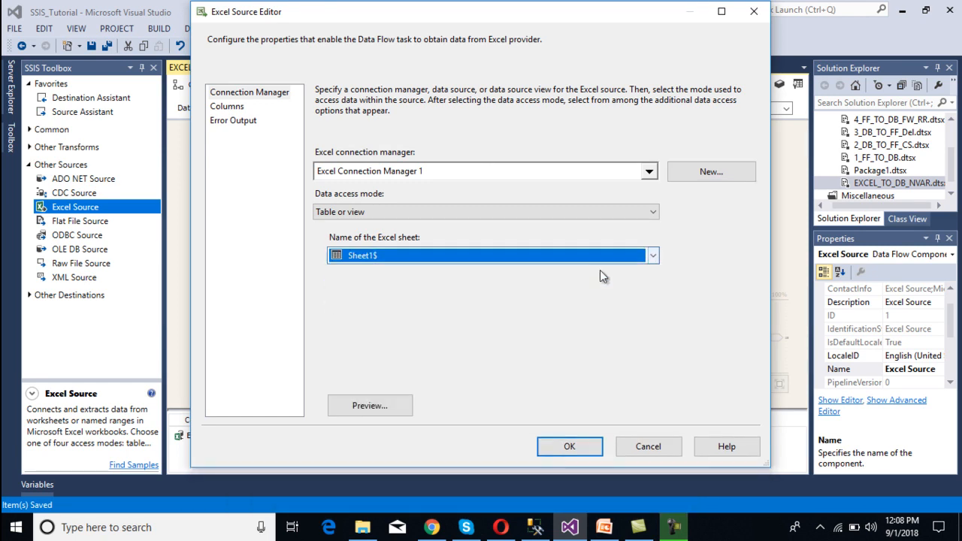
Check the contents of Sheet1, Sheet2 and Sheet3 in Excel_Source.xlsx, close it and return to Visual Studio.
left_click(374, 532)
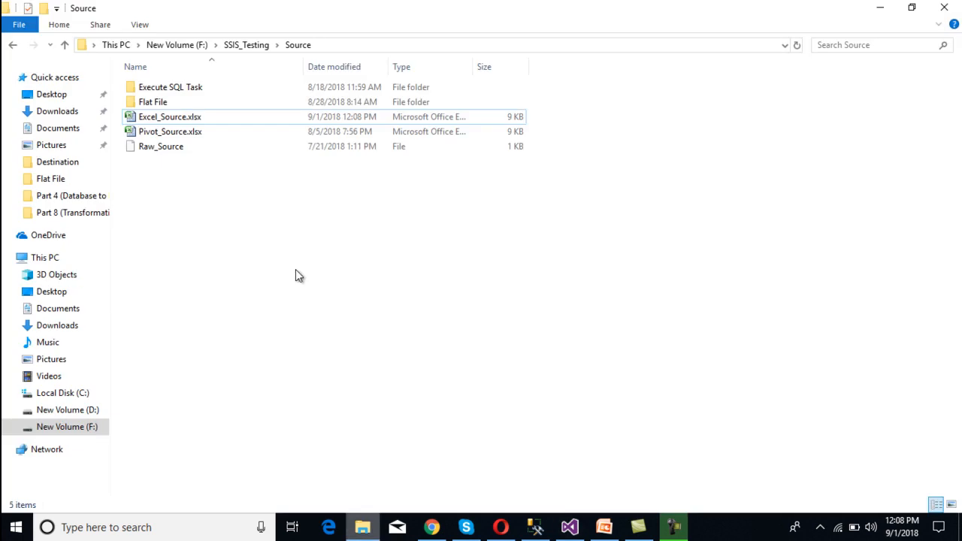
double_click(338, 121)
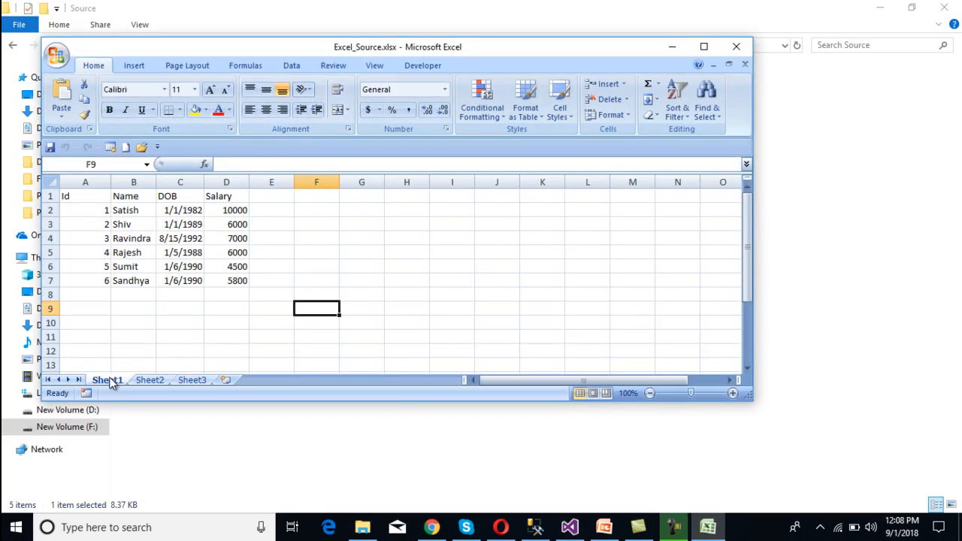
left_click(150, 381)
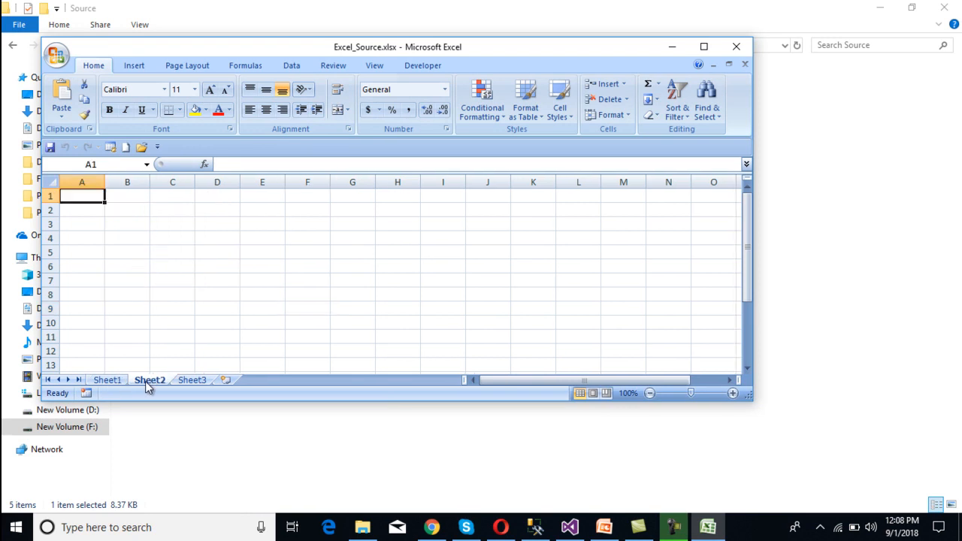
left_click(192, 381)
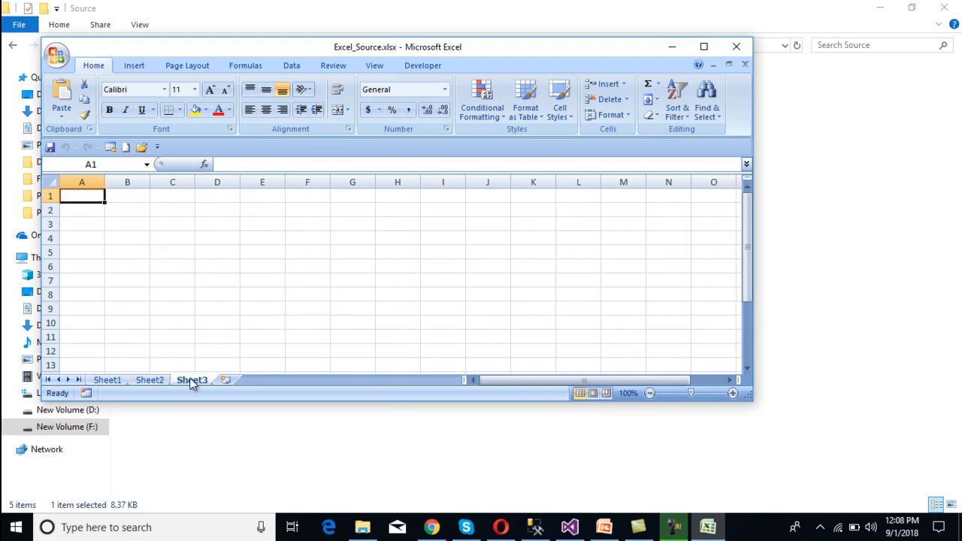
left_click(116, 381)
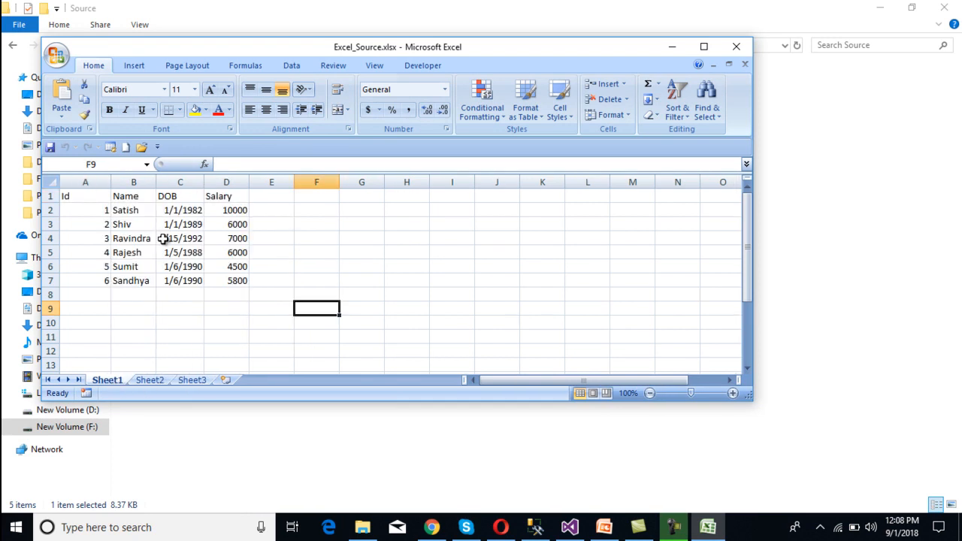
left_click(736, 47)
left_click(570, 527)
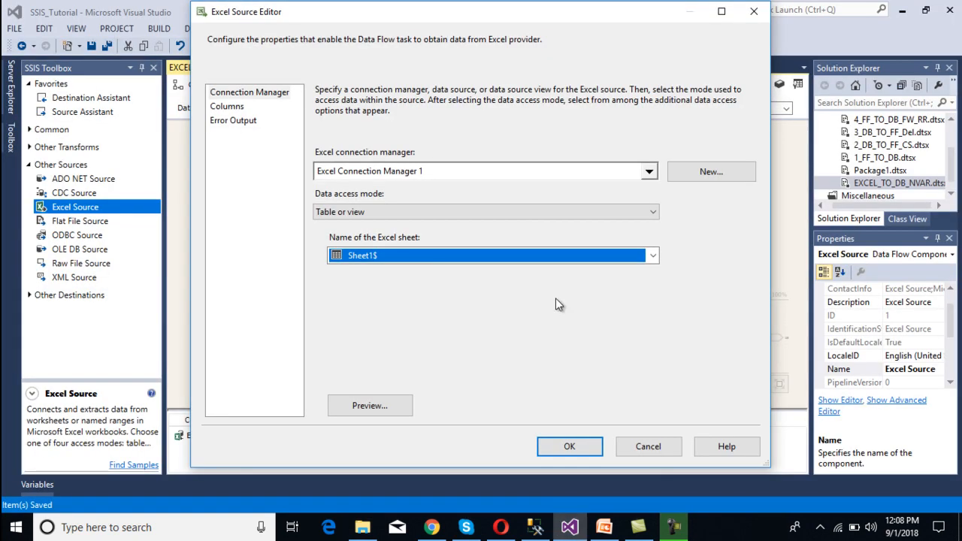
Review the Excel Source's columns and confirm its configuration.
left_click(224, 108)
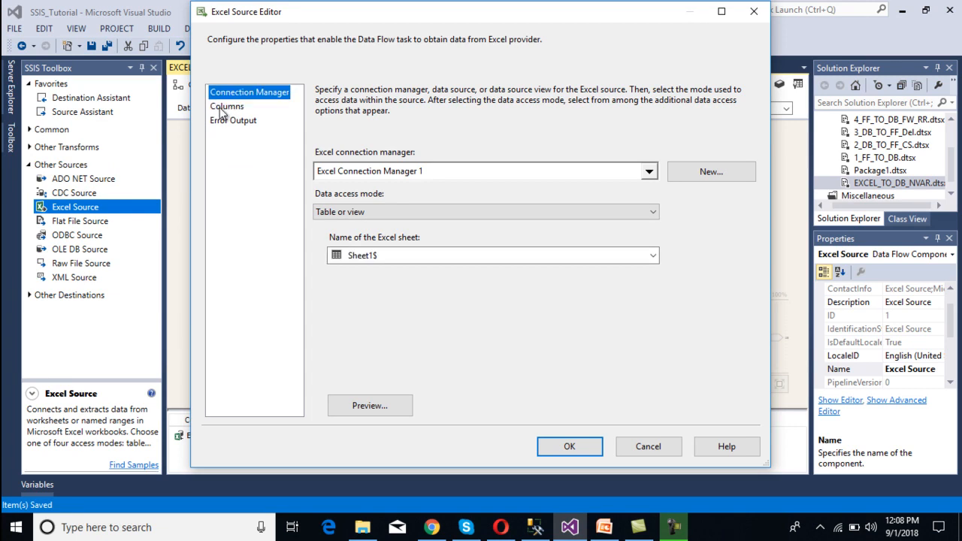
left_click(553, 445)
left_click(494, 196)
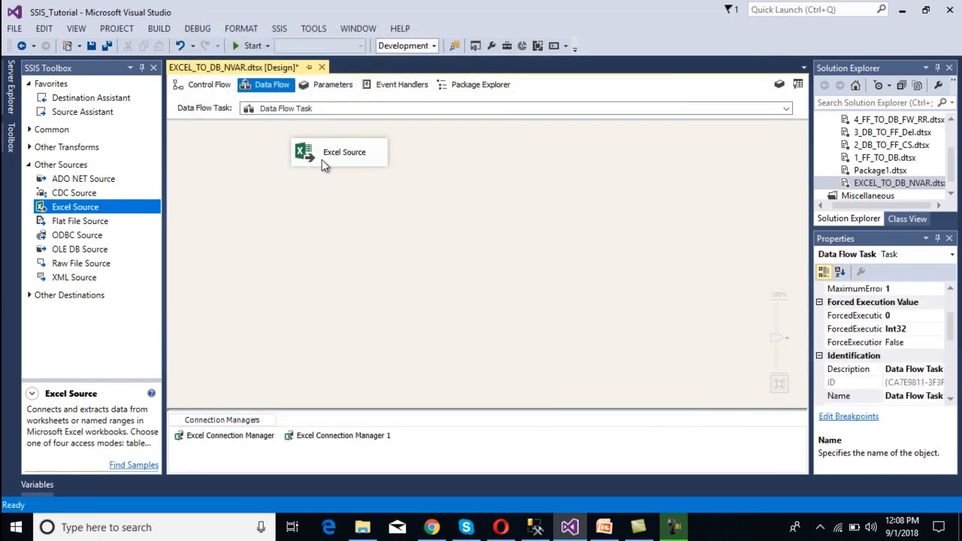
Shift the Excel Source component slightly to the left on the data flow canvas.
left_click(344, 154)
left_click_drag(330, 156, 271, 158)
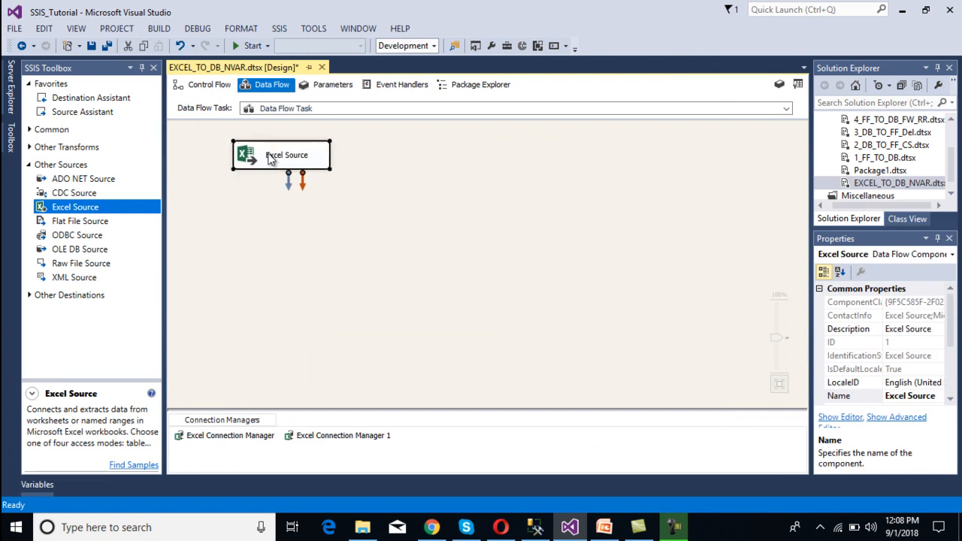
left_click(408, 207)
Add an OLE DB Destination below the Excel Source and connect the Excel Source's data output to it.
left_click(101, 297)
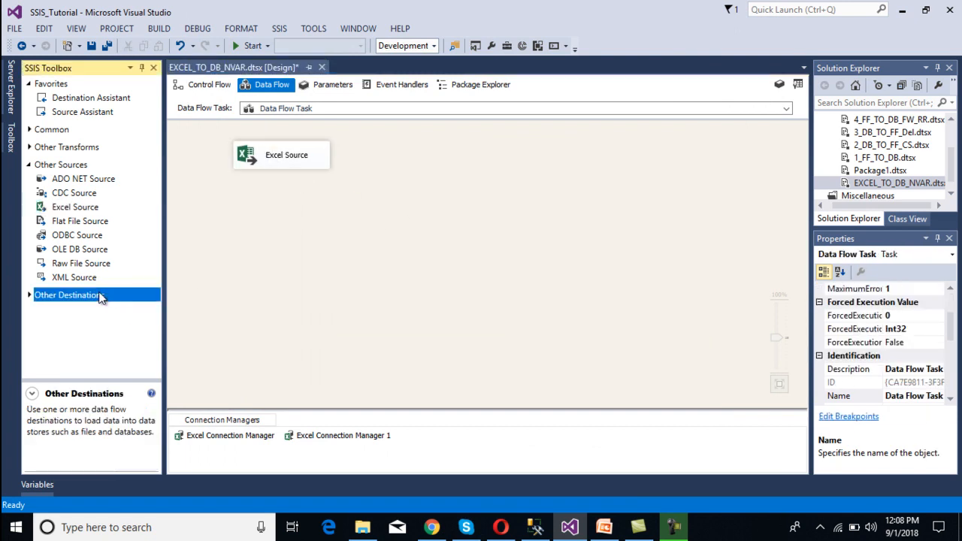
key("Down")
key("Down")
key("Down")
key("Down")
key("Down")
key("Down")
key("Down")
key("Down")
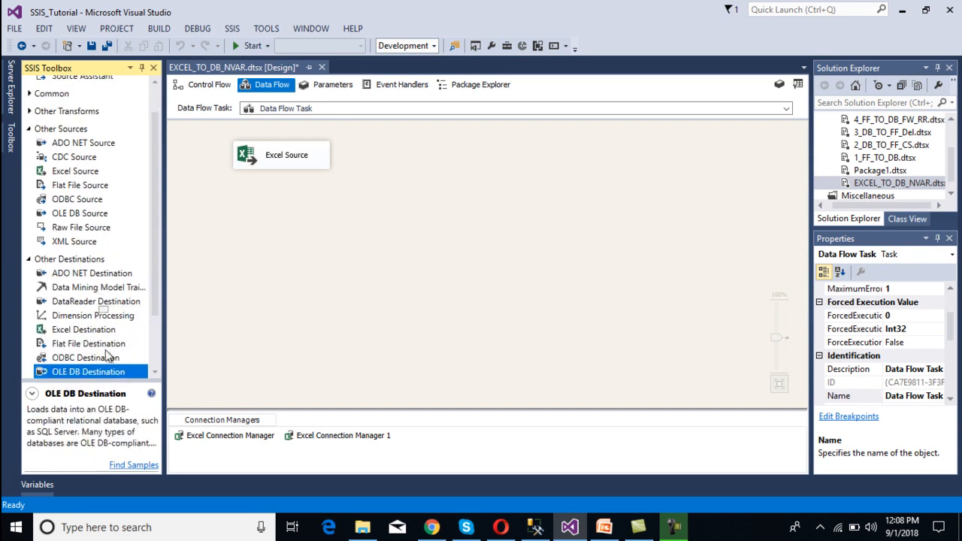
left_click_drag(93, 372, 335, 224)
left_click(293, 156)
left_click_drag(286, 182, 362, 237)
Open the OLE DB Destination's connection manager configuration and delete the saved SSIS_TEST data connection.
double_click(361, 237)
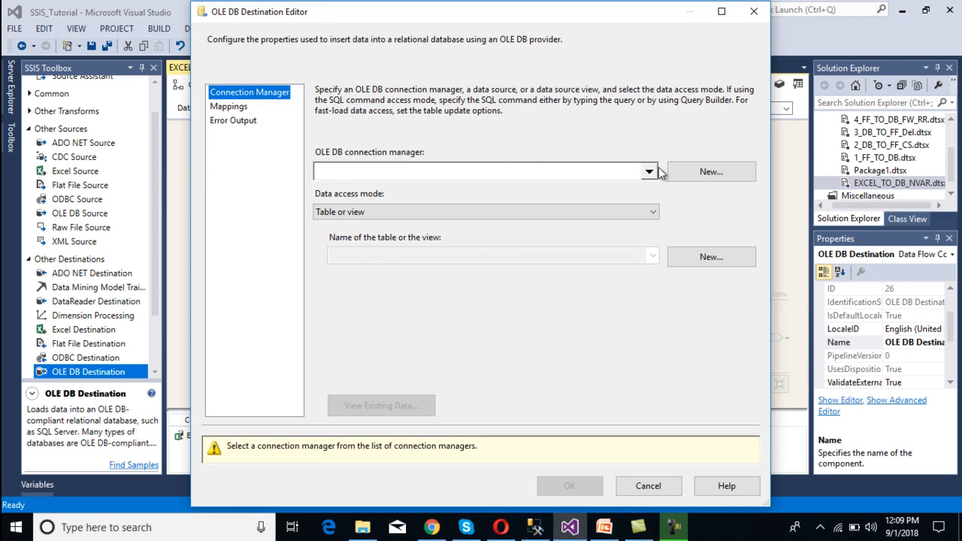
left_click(689, 172)
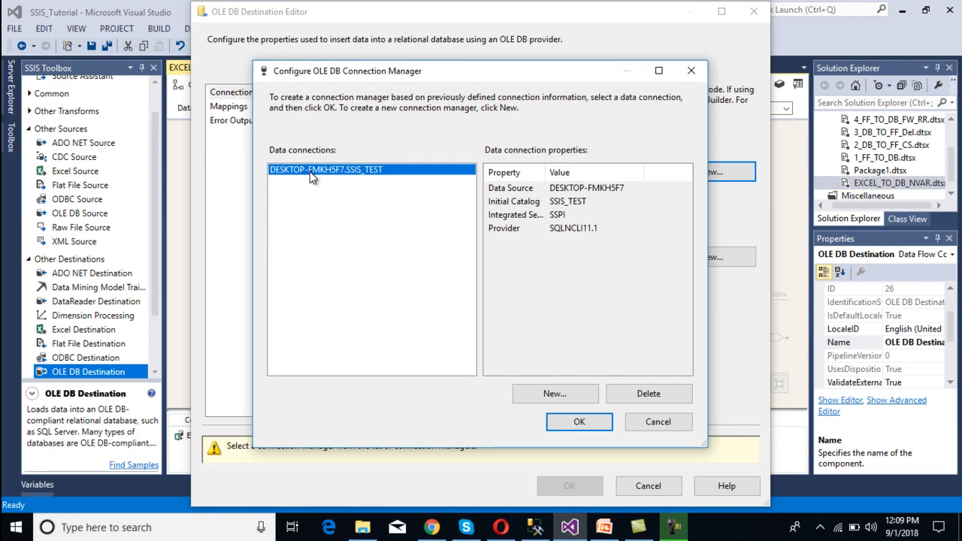
left_click(632, 392)
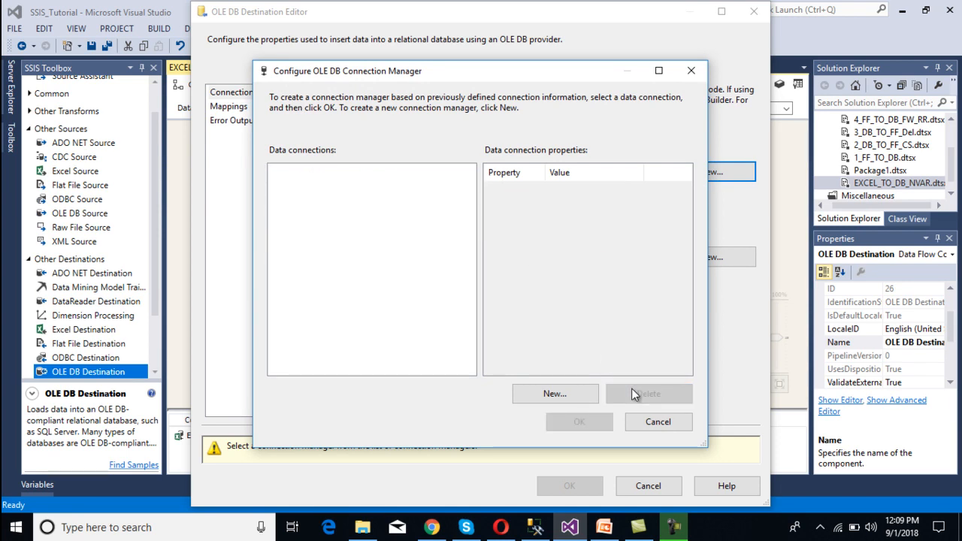
Create and test a new OLE DB connection to server DESKTOP-FMKH5F7, database SSIS_TEST, with Windows Authentication, and assign it to the destination.
left_click(567, 394)
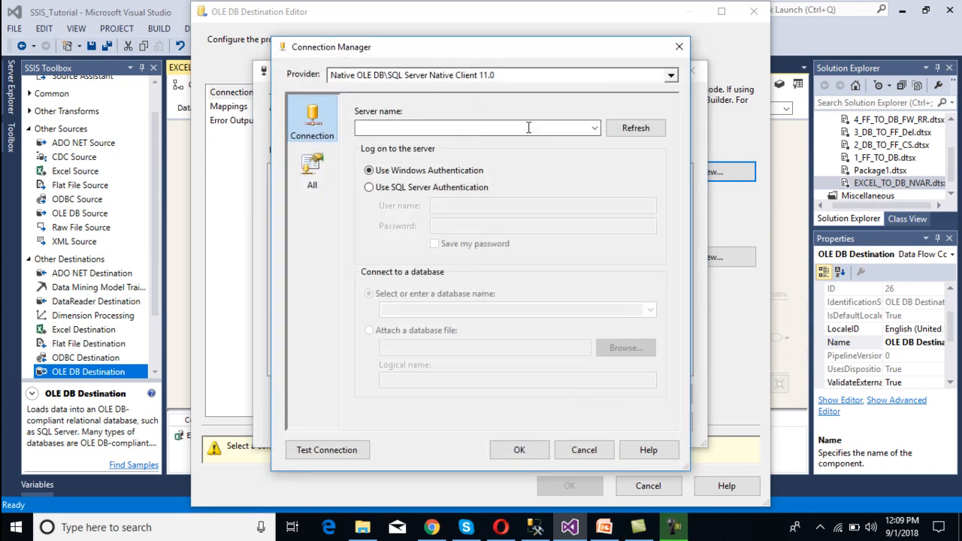
left_click(595, 128)
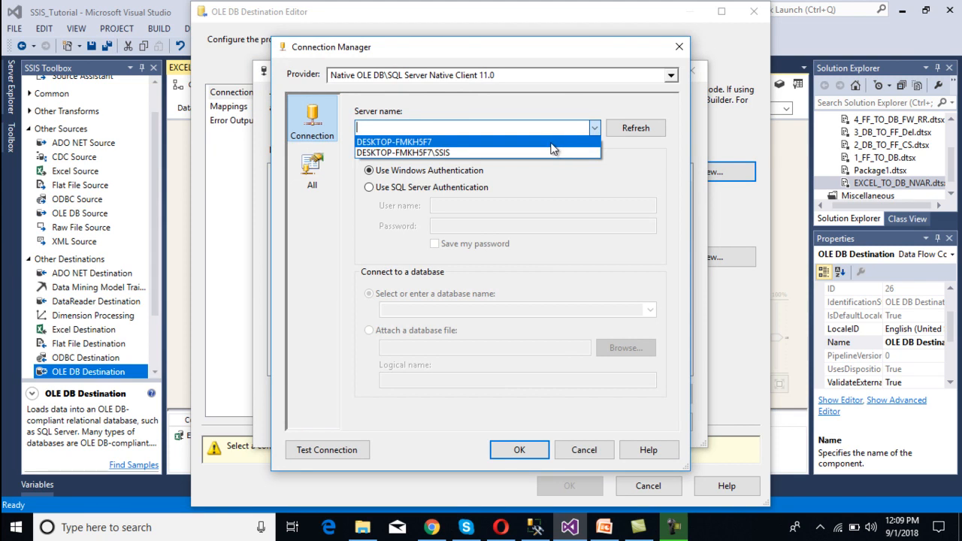
left_click(551, 143)
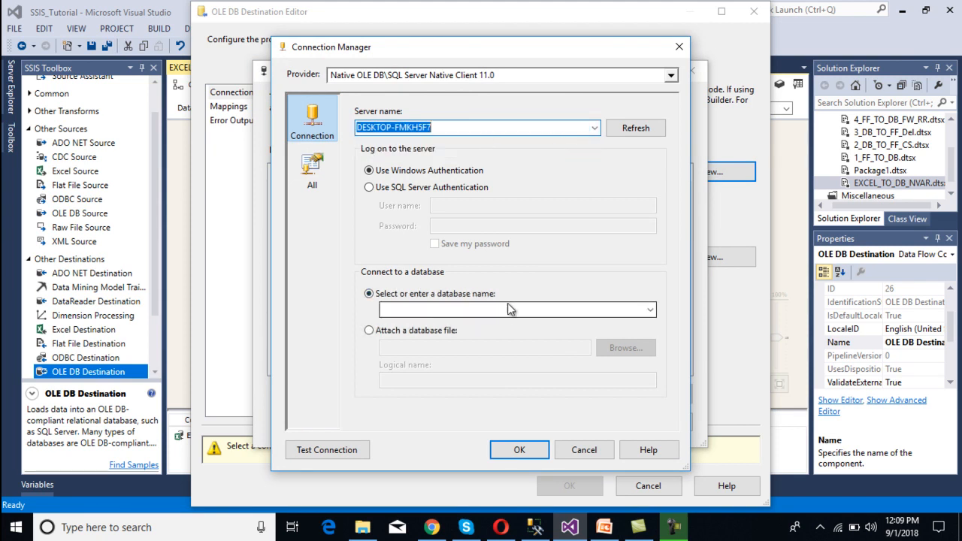
left_click(648, 312)
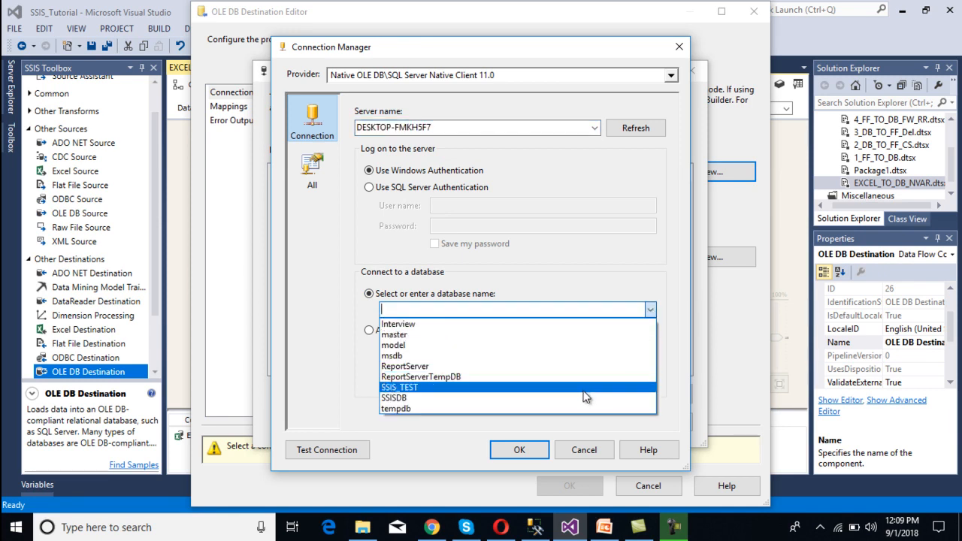
left_click(584, 388)
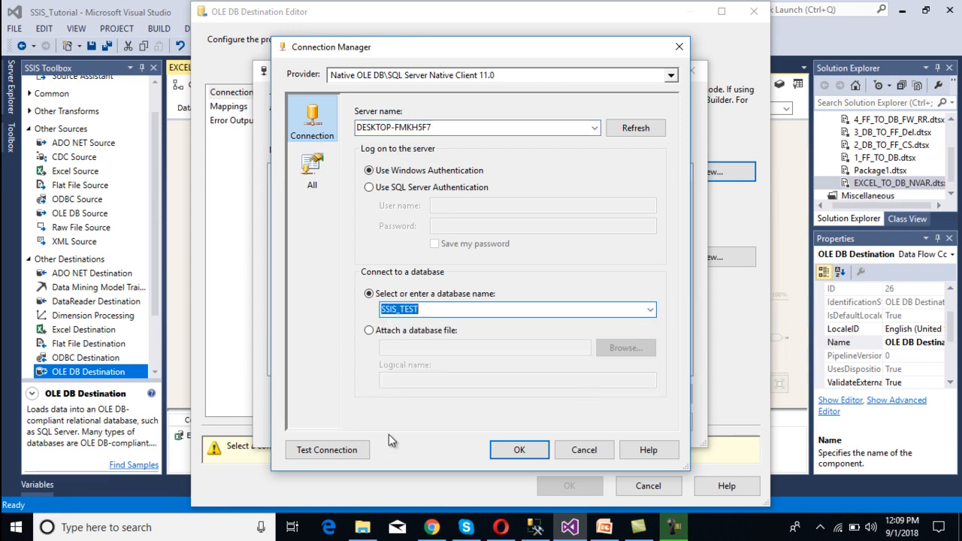
left_click(339, 451)
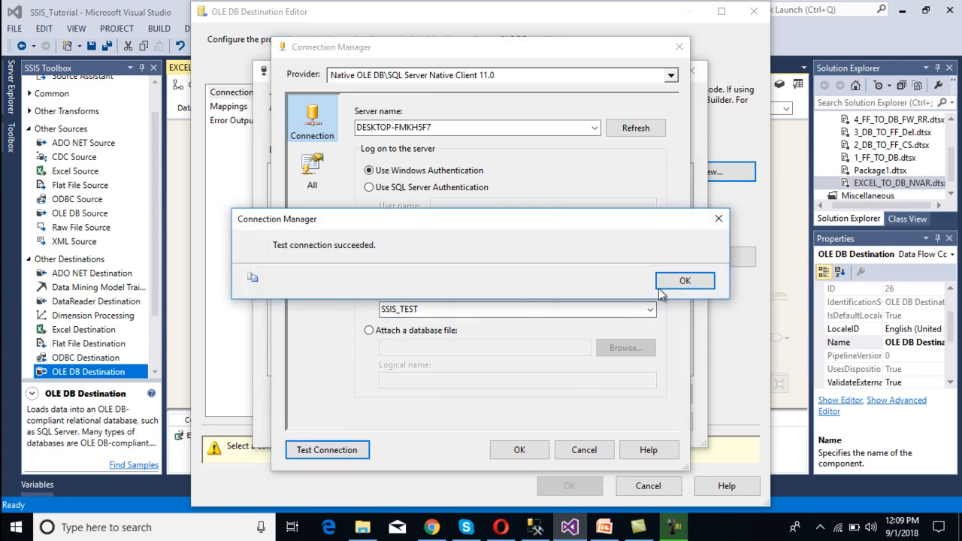
left_click(691, 282)
left_click(520, 450)
left_click(577, 423)
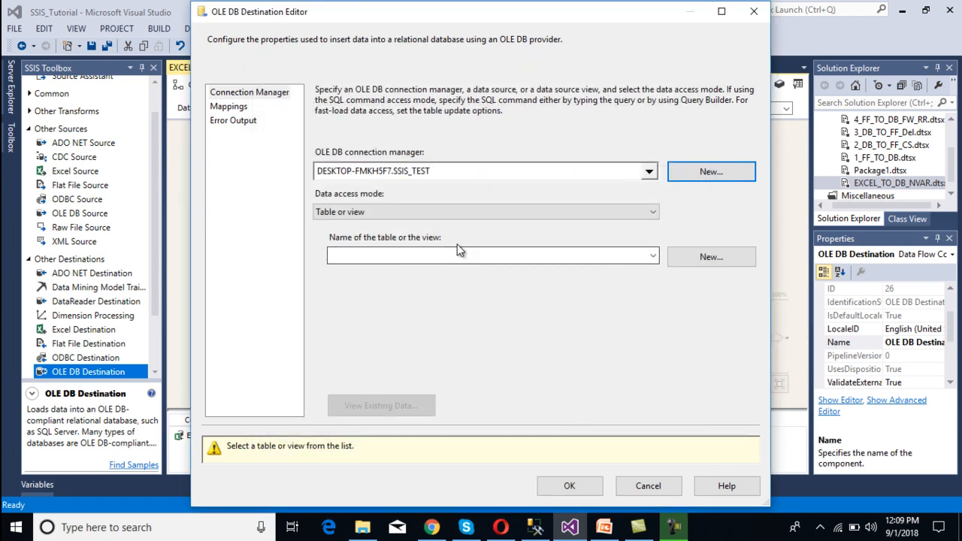
Set the destination table to [dbo].[EmpData_DestNvar], generate the column mappings and confirm the OLE DB Destination.
left_click(654, 256)
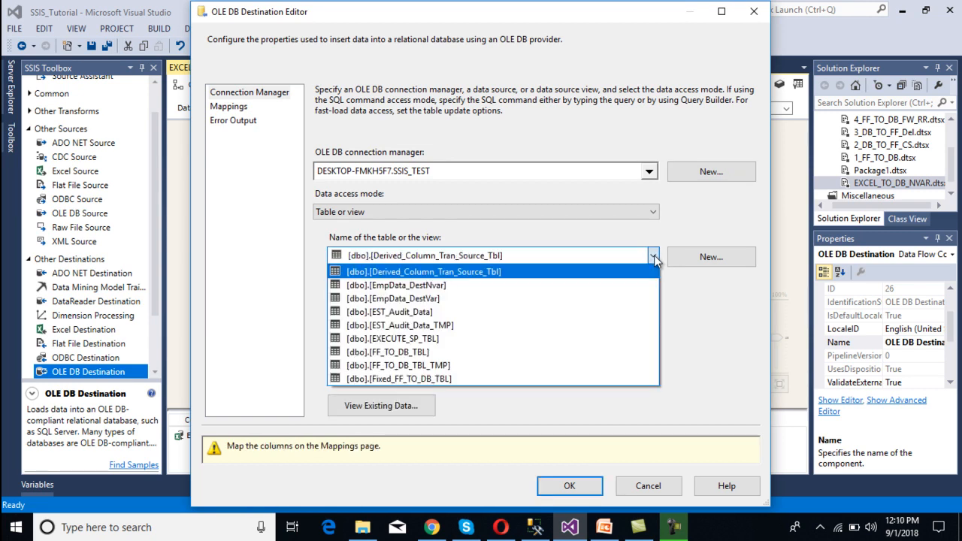
left_click(591, 296)
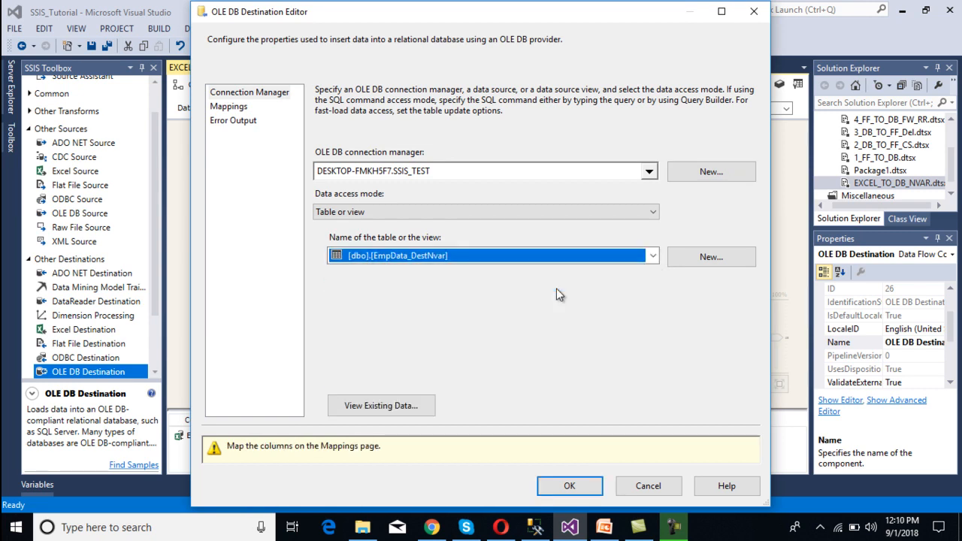
left_click(233, 108)
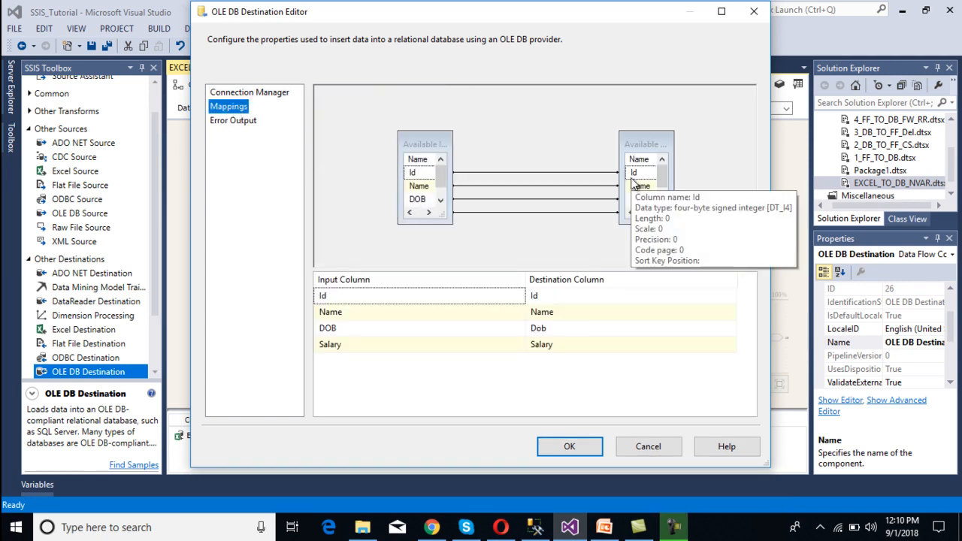
left_click(557, 445)
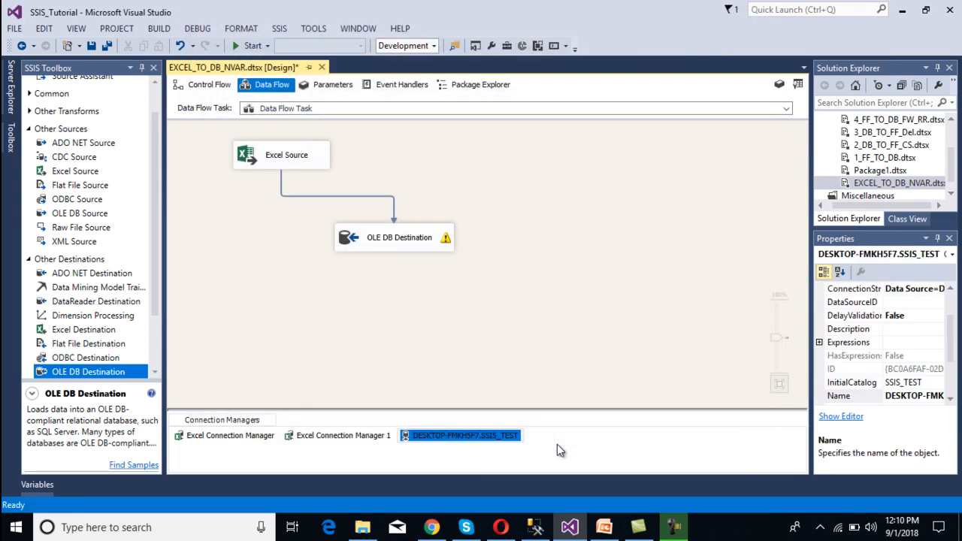
left_click(569, 237)
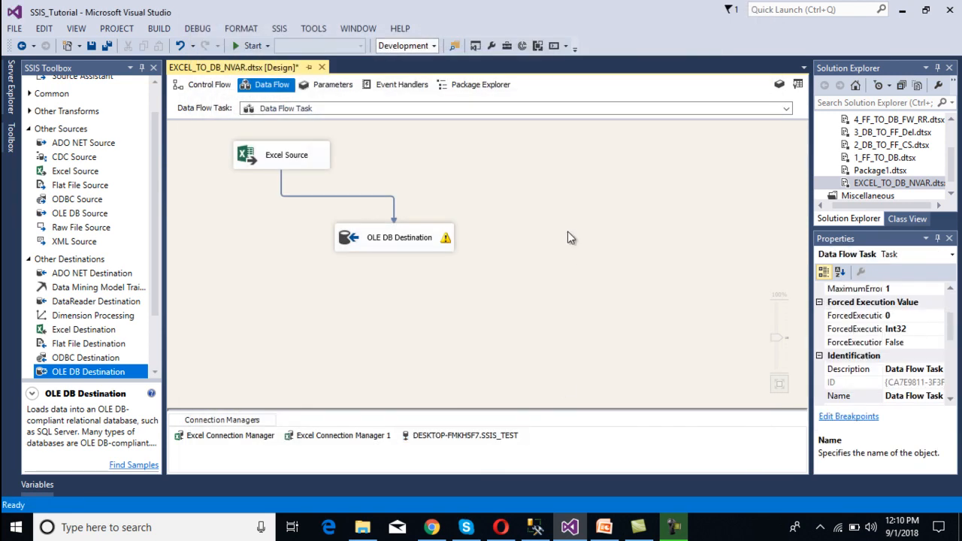
Query EmpData_DestNvar in SQL Server Management Studio to check its contents before the load, and return to Visual Studio.
left_click(536, 528)
key("F5")
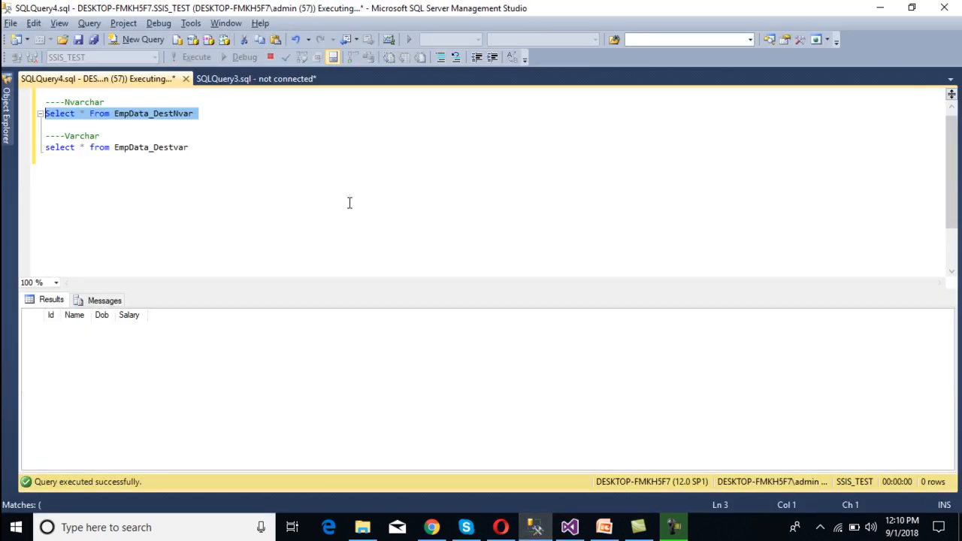
left_click(876, 8)
Execute the EXCEL_TO_DB_NVAR package, end debugging, and check the loaded rows by querying EmpData_DestNvar in SQL Server Management Studio.
key("F5")
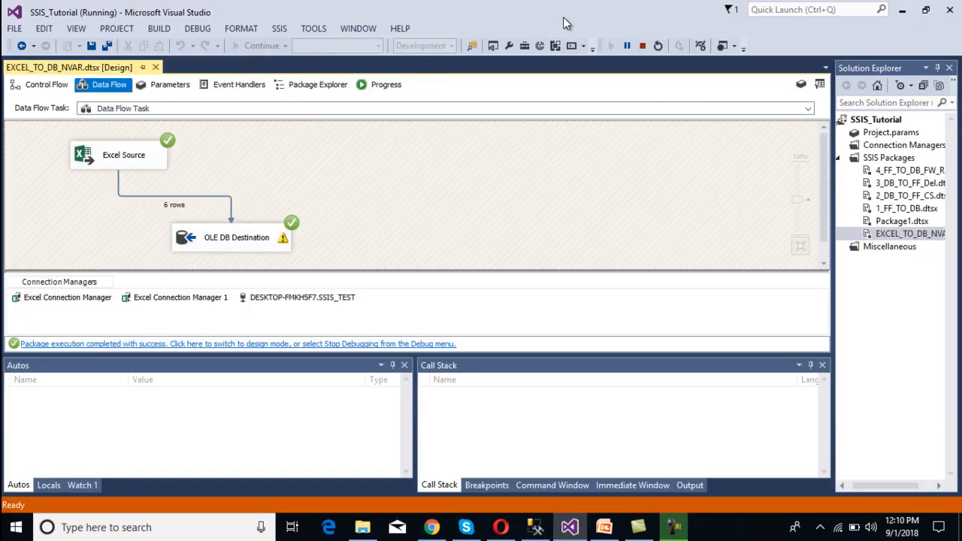
left_click(643, 45)
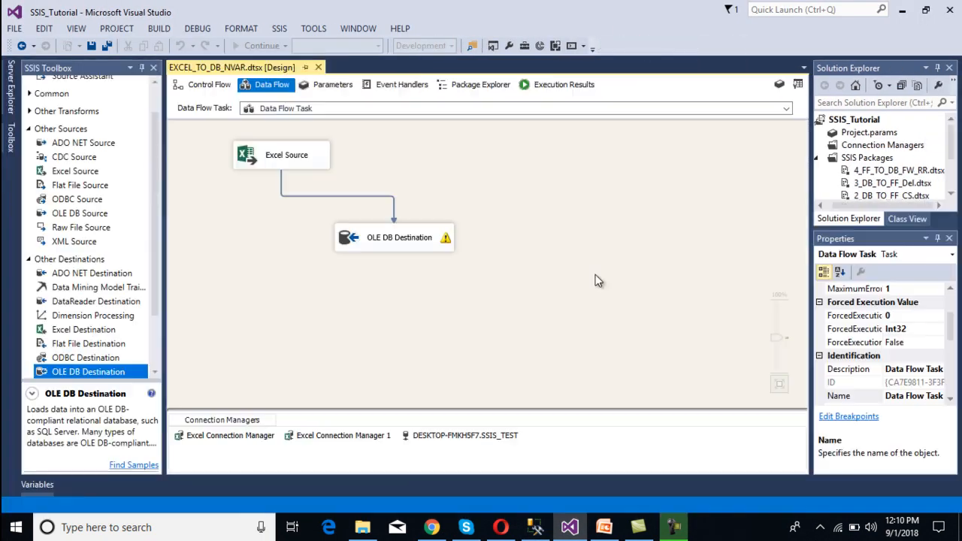
left_click(535, 527)
key("F5")
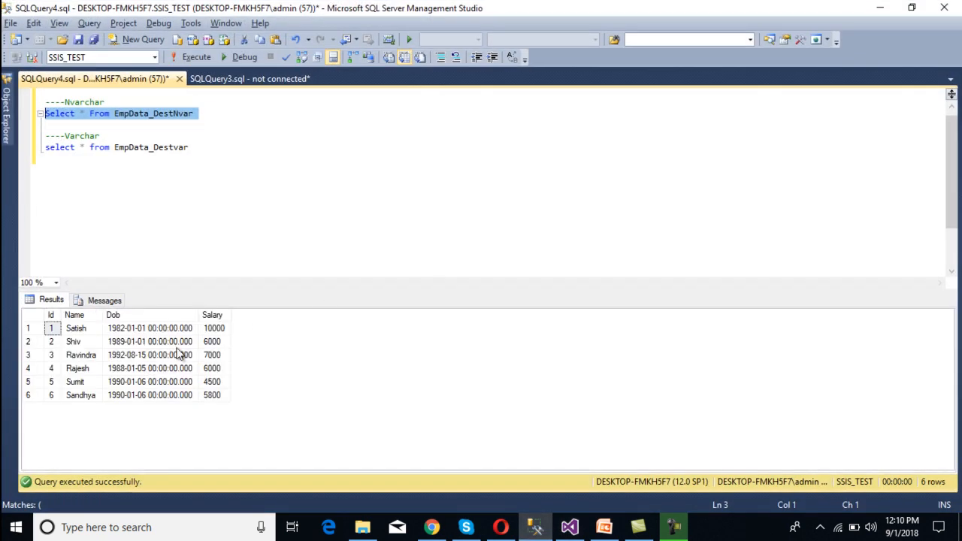
Switch to the PowerPoint presentation and move on to the Case 2 slide about varchar string data.
key("alt+Tab")
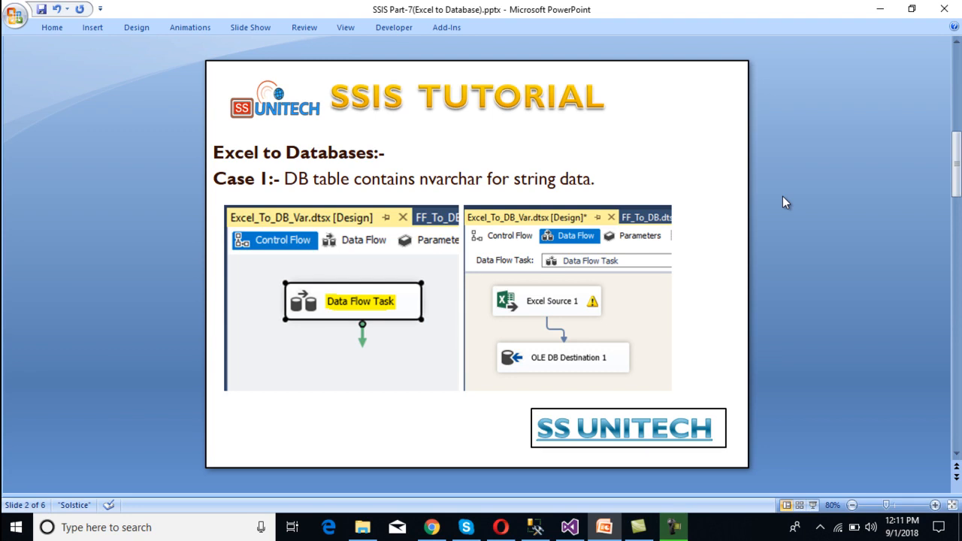
scroll(782, 197, "down", 1)
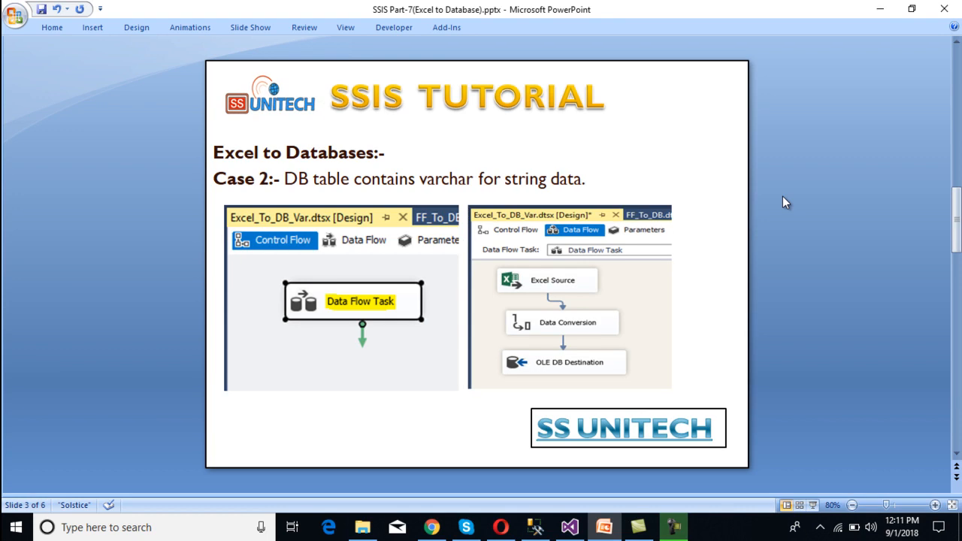
Switch to SQL Server Management Studio and inspect the column definitions of EmpData_Destvar, especially the Name column's data type.
left_click(536, 527)
left_click(160, 157)
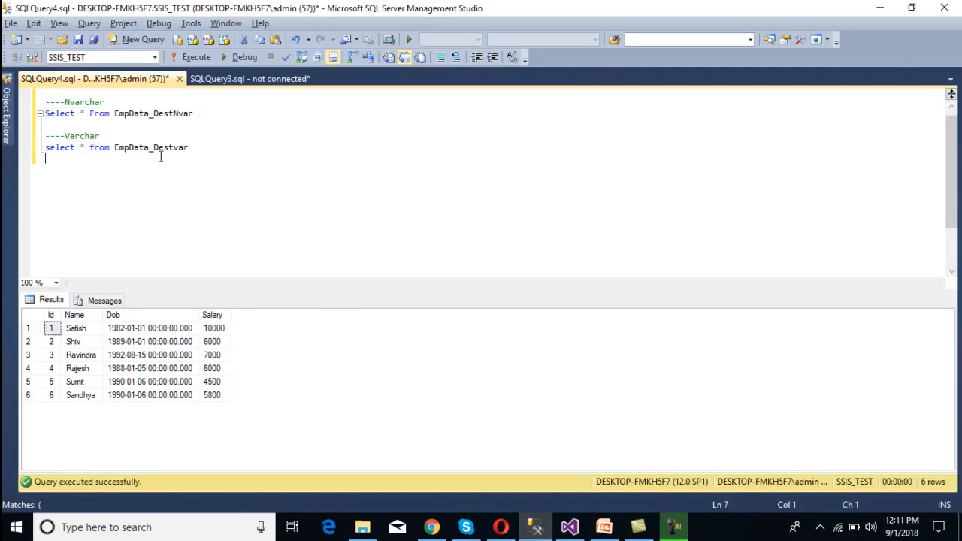
double_click(148, 148)
key("alt+F1")
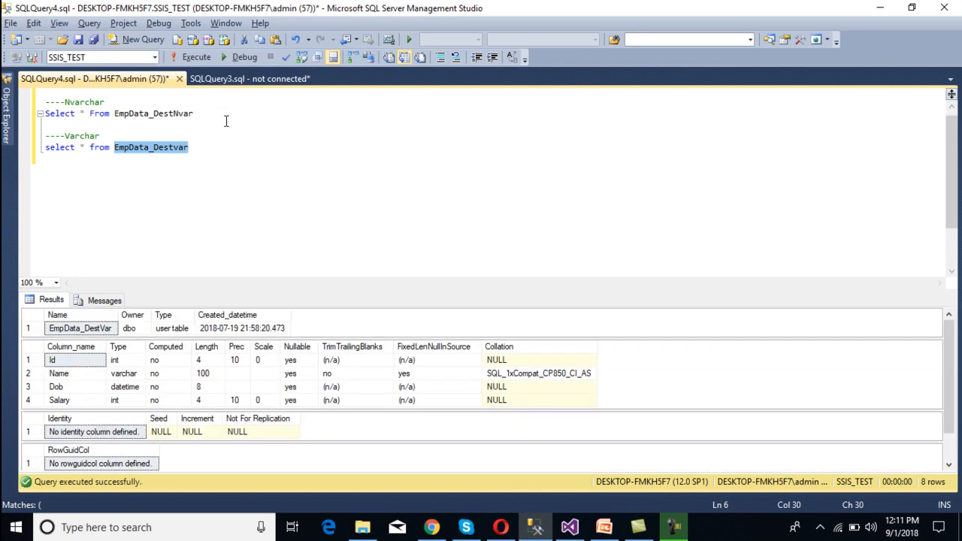
left_click(126, 373)
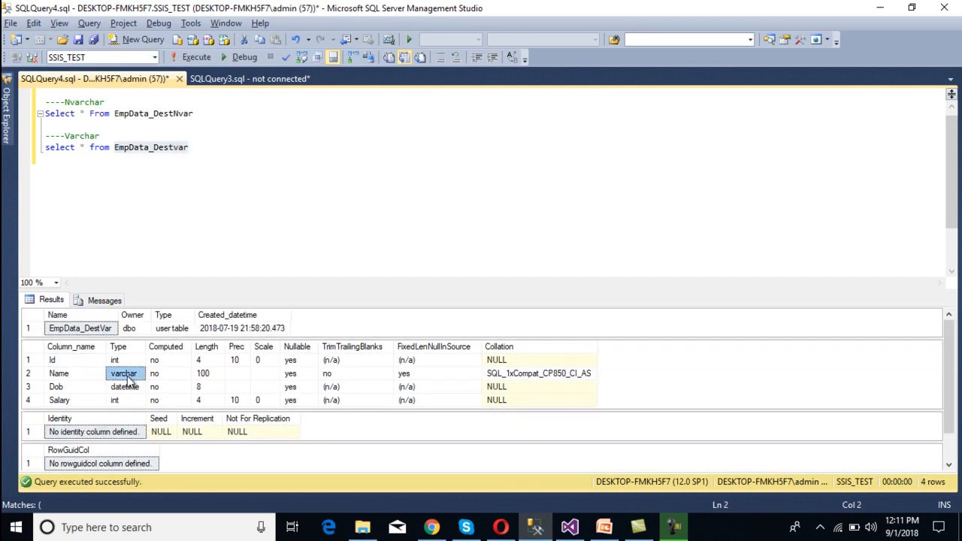
left_click(67, 378)
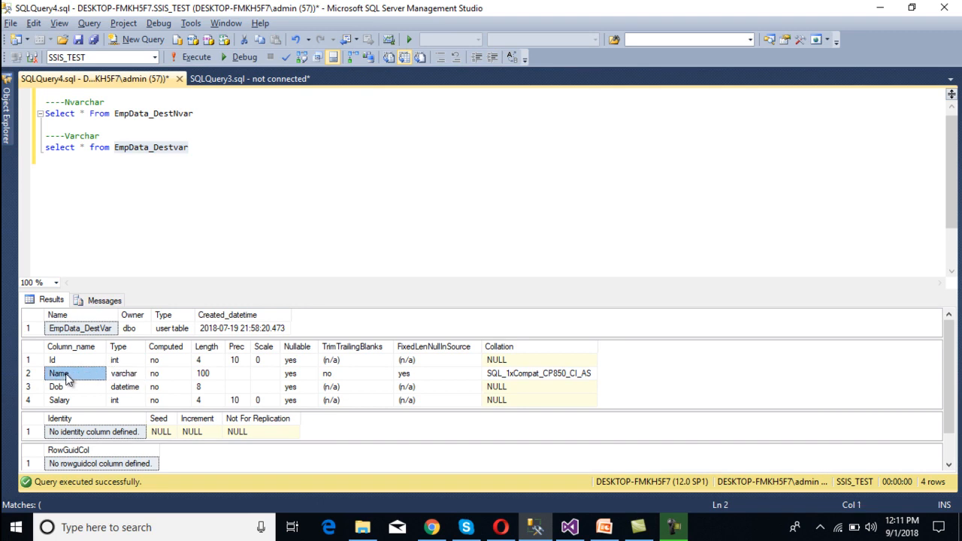
left_click(126, 375)
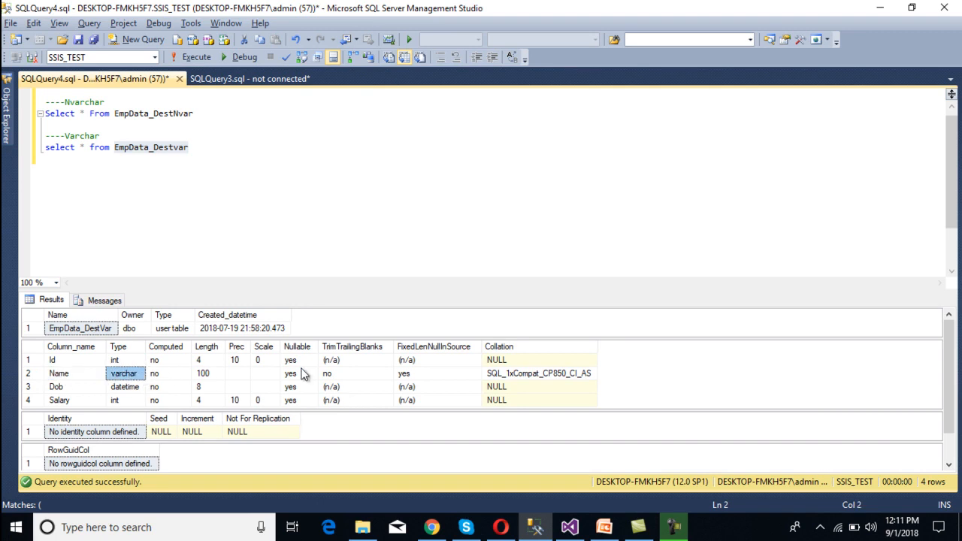
Run the select query on EmpData_Destvar to check the table's contents.
left_click(230, 163)
key("shift+Up")
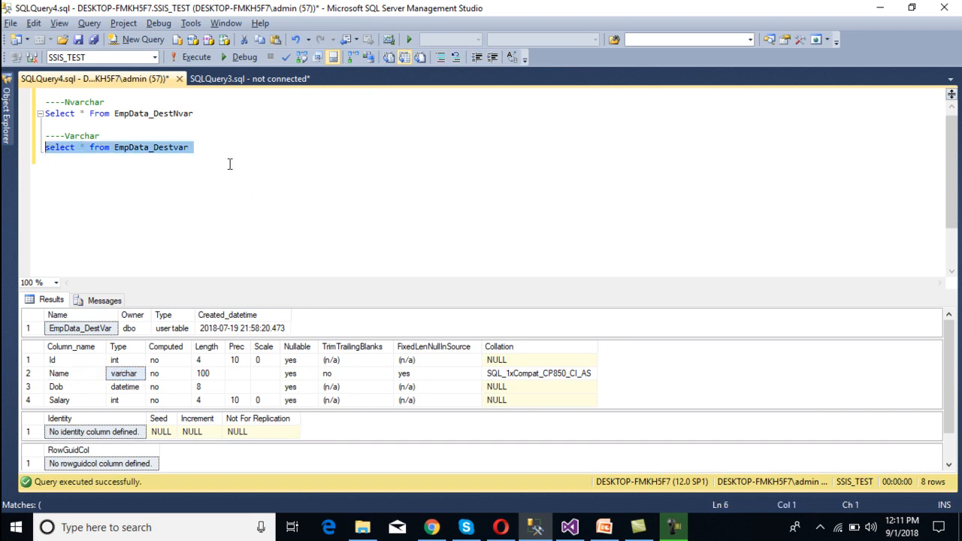
key("F5")
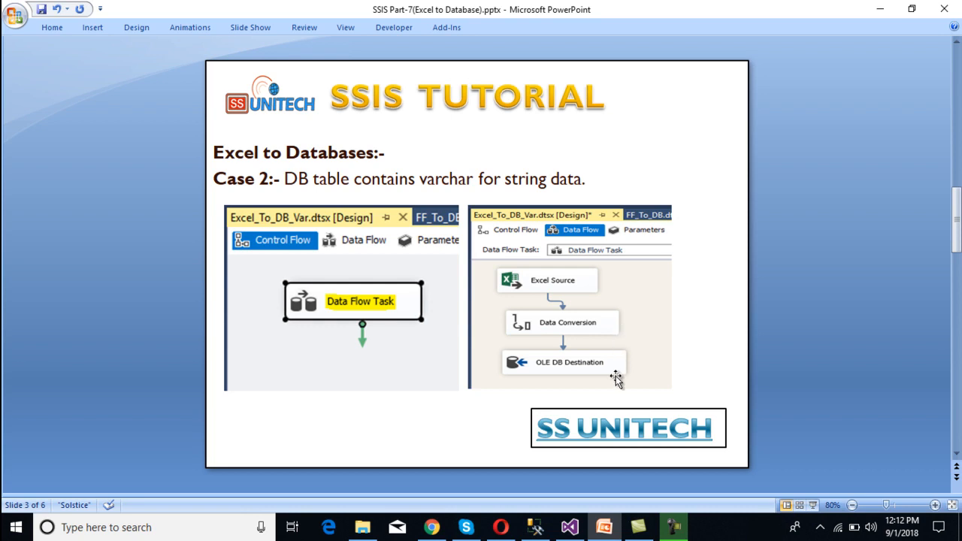
Switch to Visual Studio, add a new SSIS package to the project, name it EXCEL_TO_DB_VAR.dtsx and save it.
left_click(575, 528)
left_click(859, 159)
right_click(858, 160)
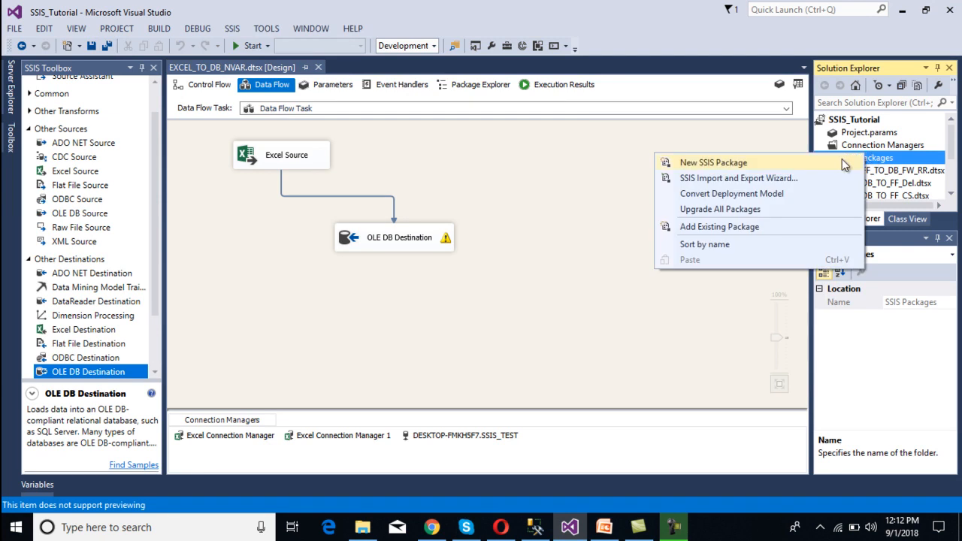
left_click(843, 162)
left_click(894, 184)
type("EX")
type("CEL_TO_DB_VAR.dtsx")
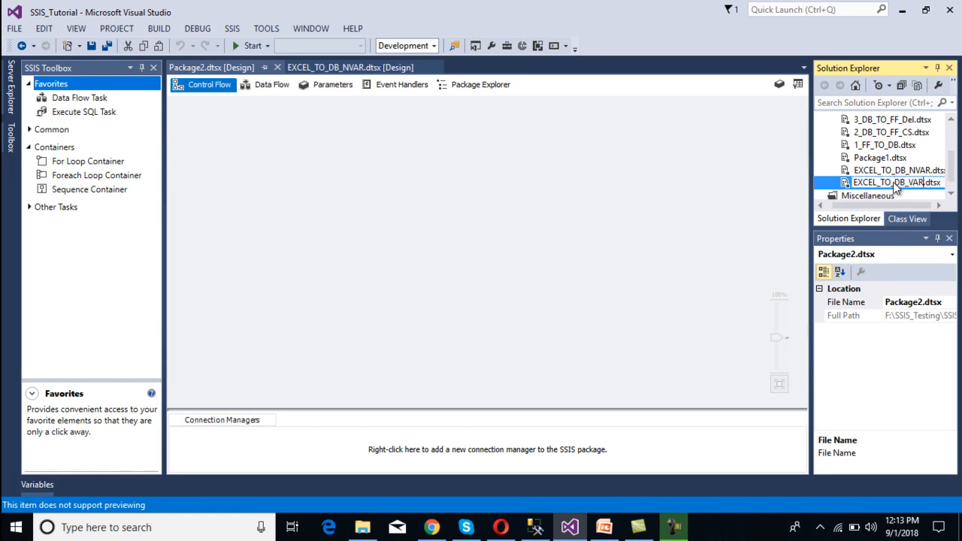
key("Return")
key("ctrl+s")
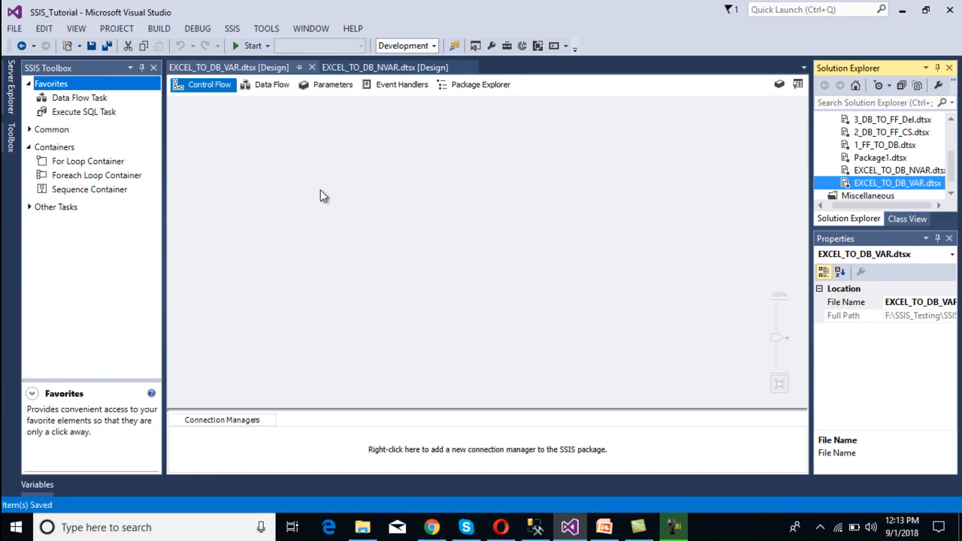
Add a Data Flow Task to the control flow of EXCEL_TO_DB_VAR and open its data flow.
double_click(74, 99)
left_click_drag(72, 100, 349, 157)
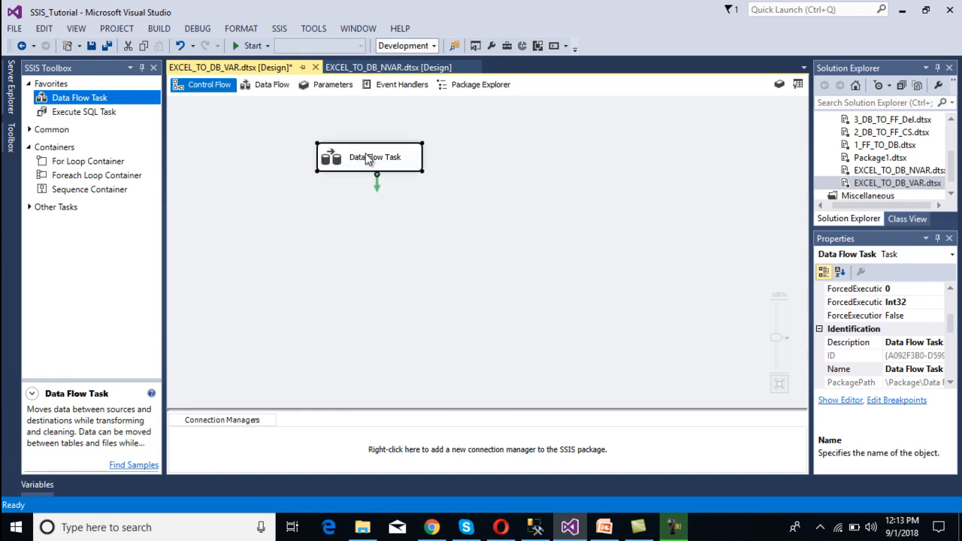
double_click(368, 158)
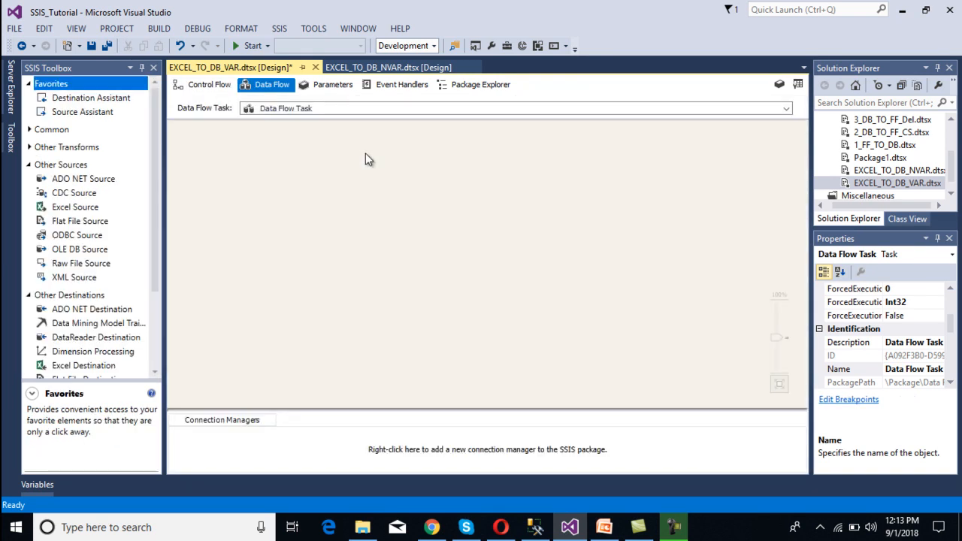
Add an Excel Source to the data flow and create an Excel connection manager for it pointing to Excel_Source.xlsx.
left_click(69, 208)
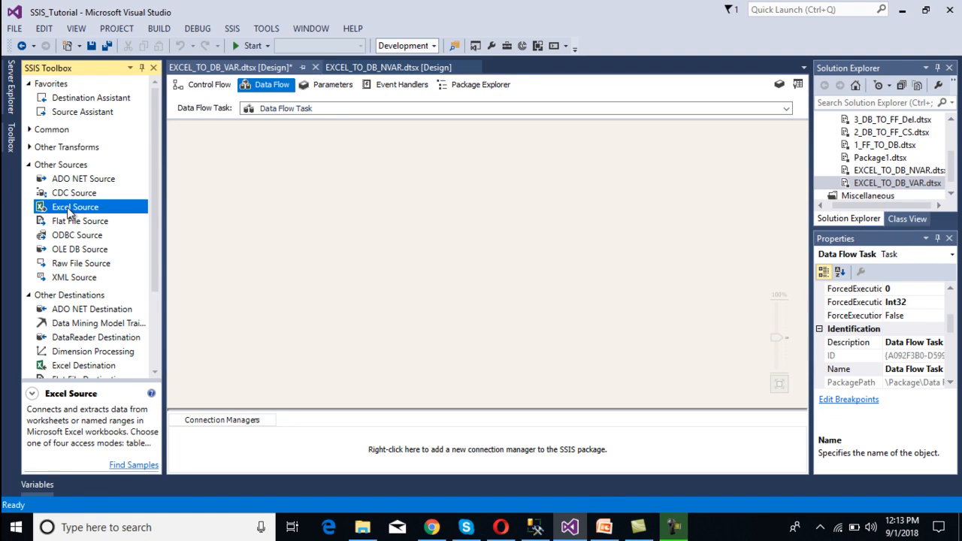
left_click_drag(70, 211, 303, 155)
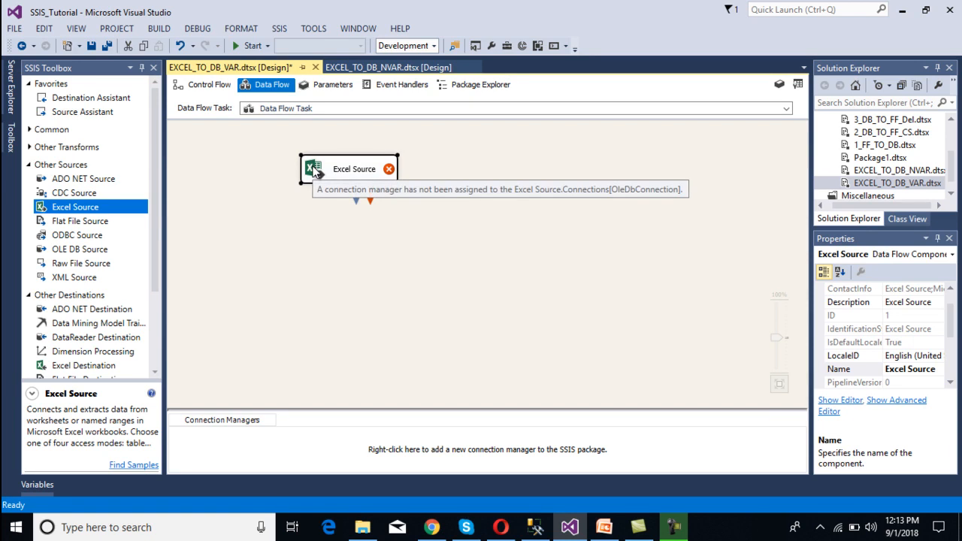
double_click(314, 171)
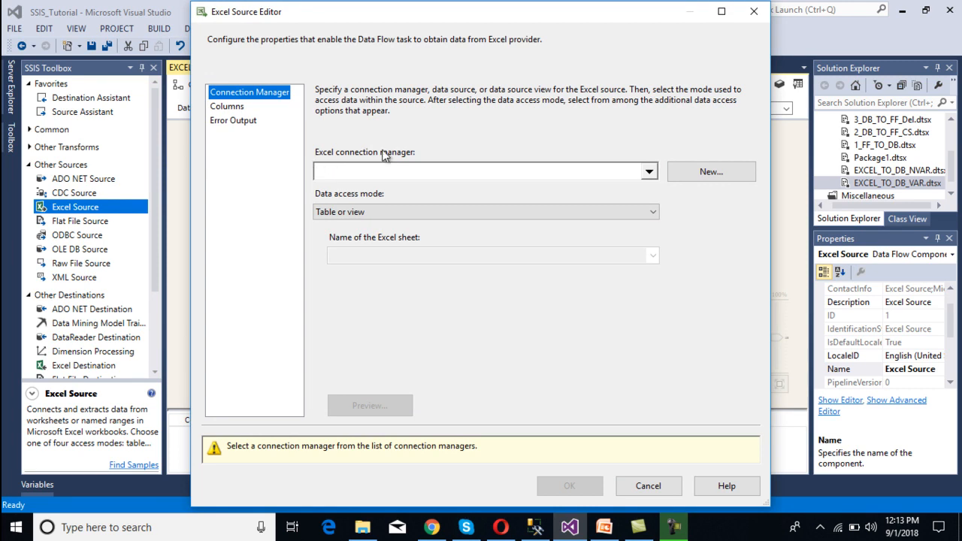
left_click(711, 172)
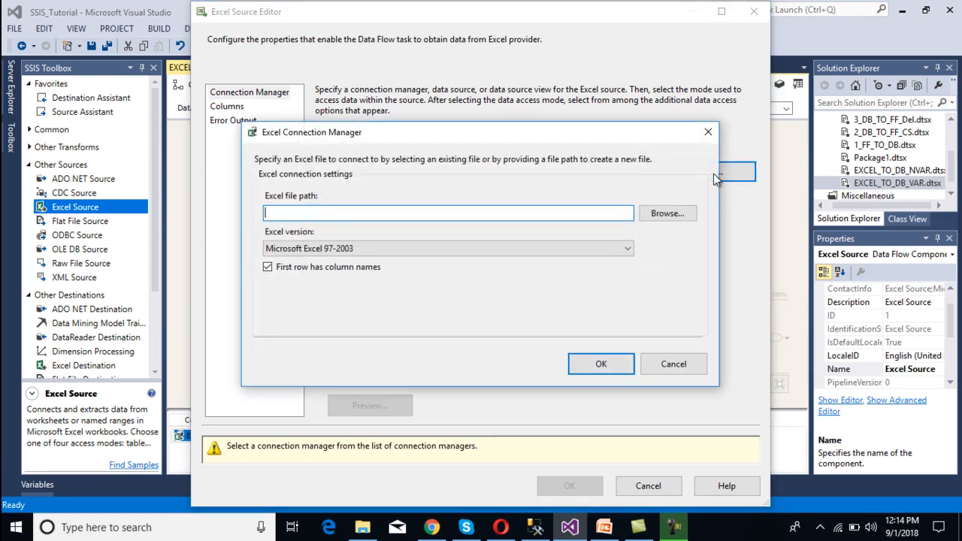
left_click(667, 213)
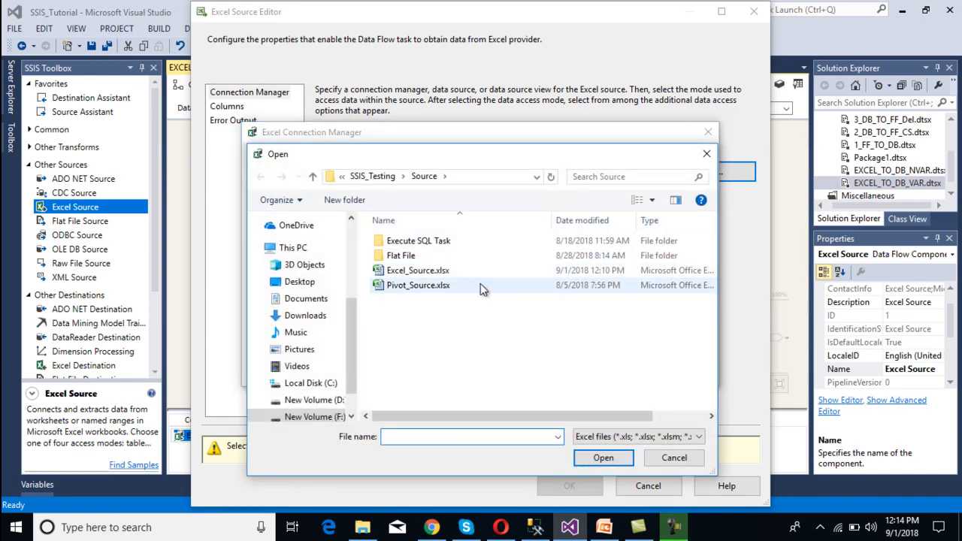
double_click(481, 272)
left_click(593, 363)
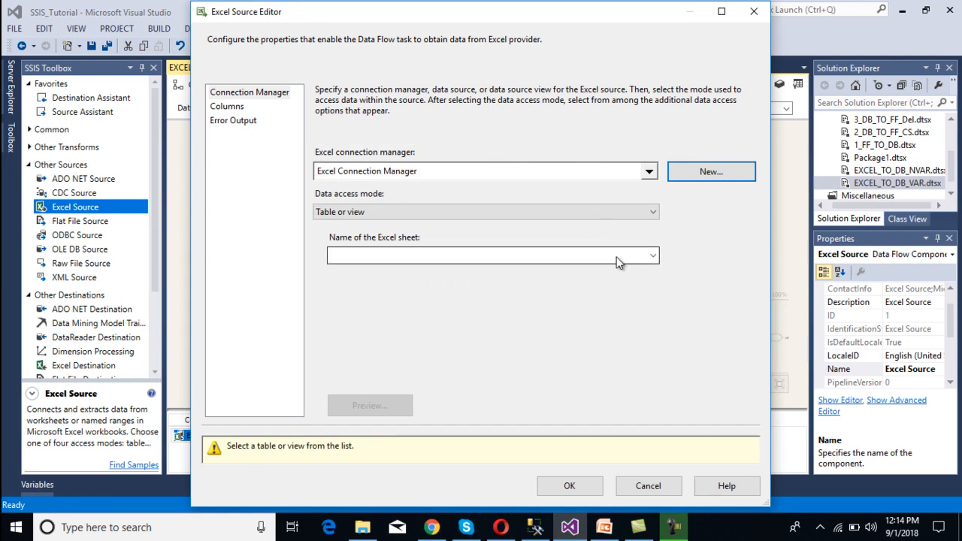
Set the Excel Source to read Sheet1$ and accept its Id, Name, DOB and Salary columns.
left_click(617, 256)
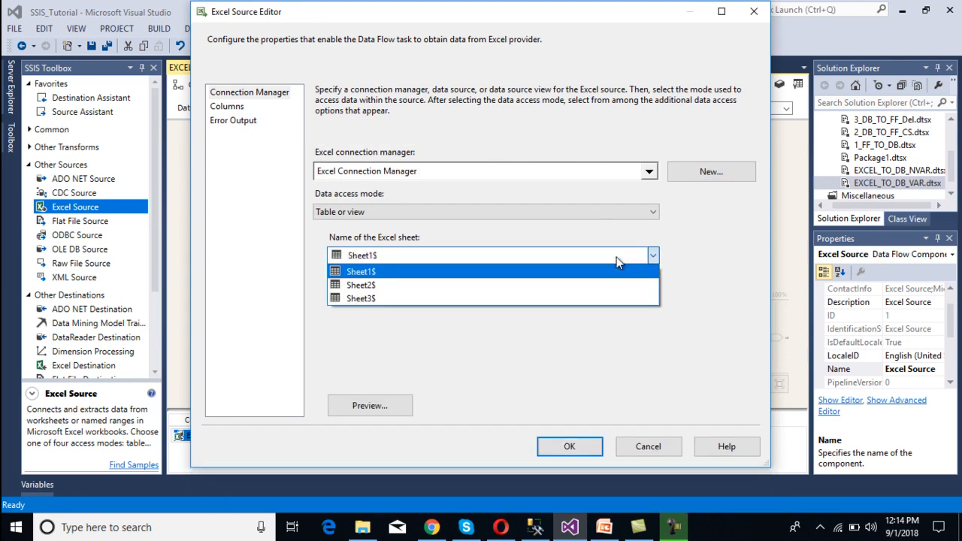
left_click(616, 257)
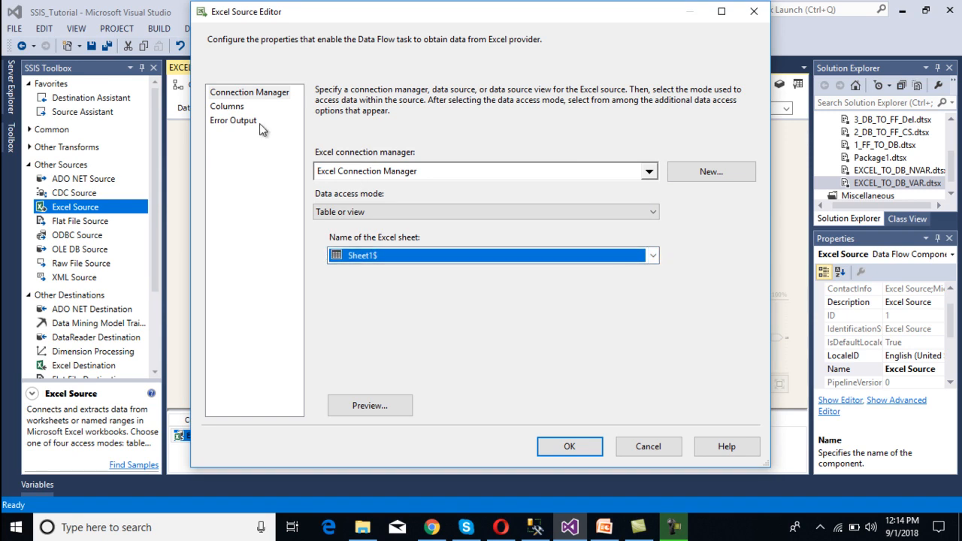
left_click(231, 107)
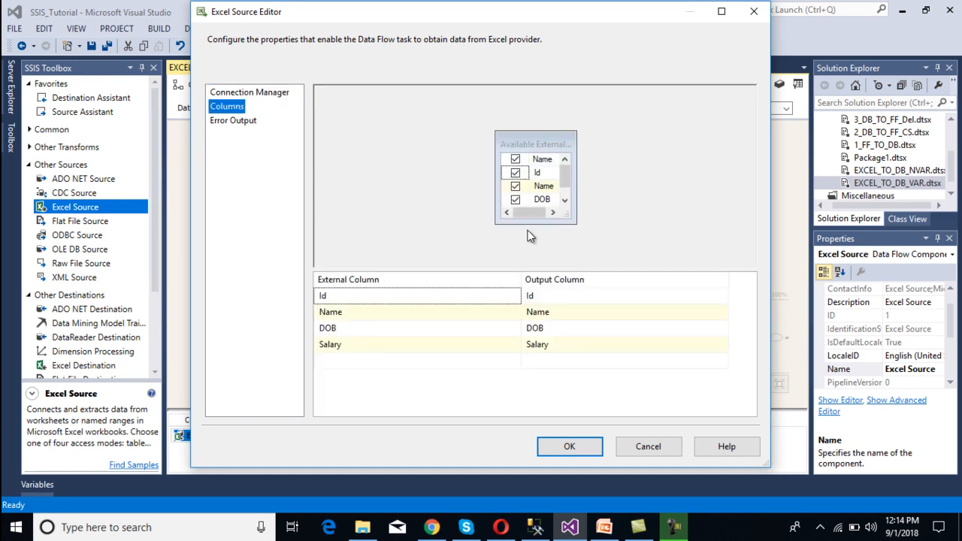
left_click(575, 449)
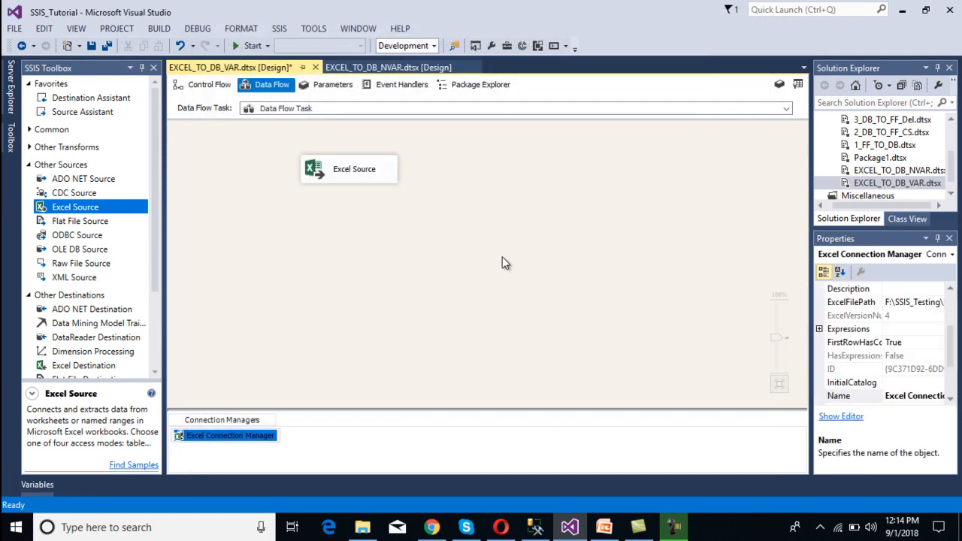
Add an OLE DB Destination below the Excel Source and connect the source's output to it.
left_click(144, 243)
key("Left")
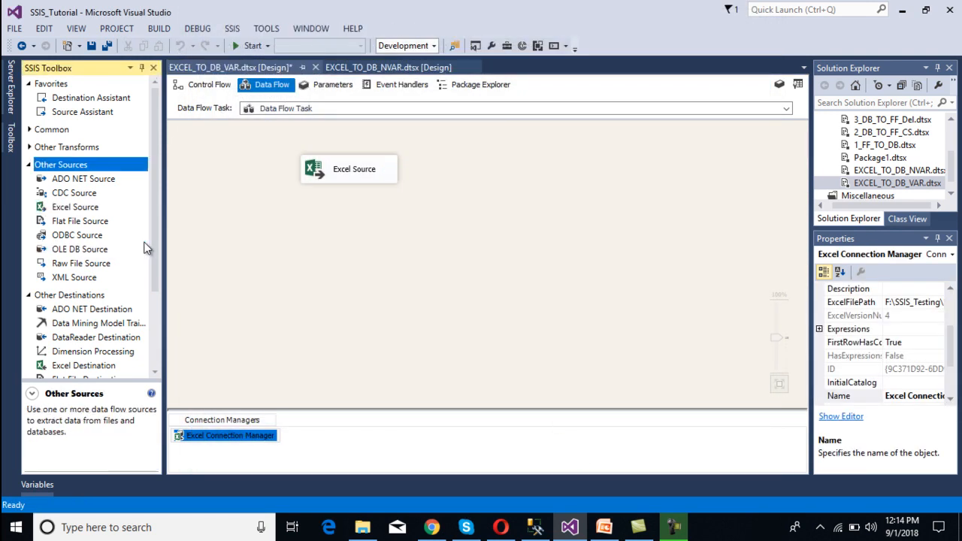
key("Left")
key("Down")
key("Down")
key("Down")
key("Down")
key("Down")
key("Down")
key("Down")
key("Down")
key("Down")
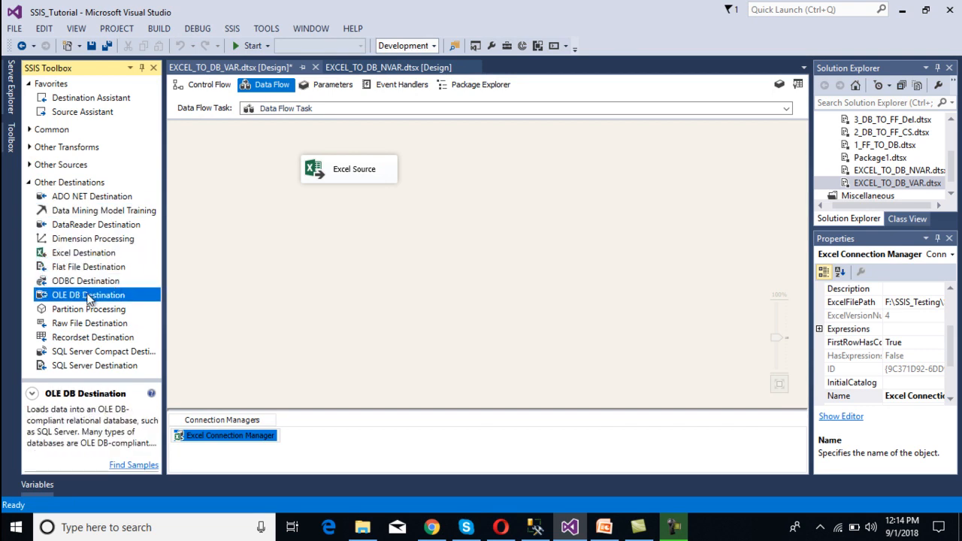
left_click_drag(88, 299, 307, 278)
left_click_drag(376, 235, 440, 242)
left_click(344, 171)
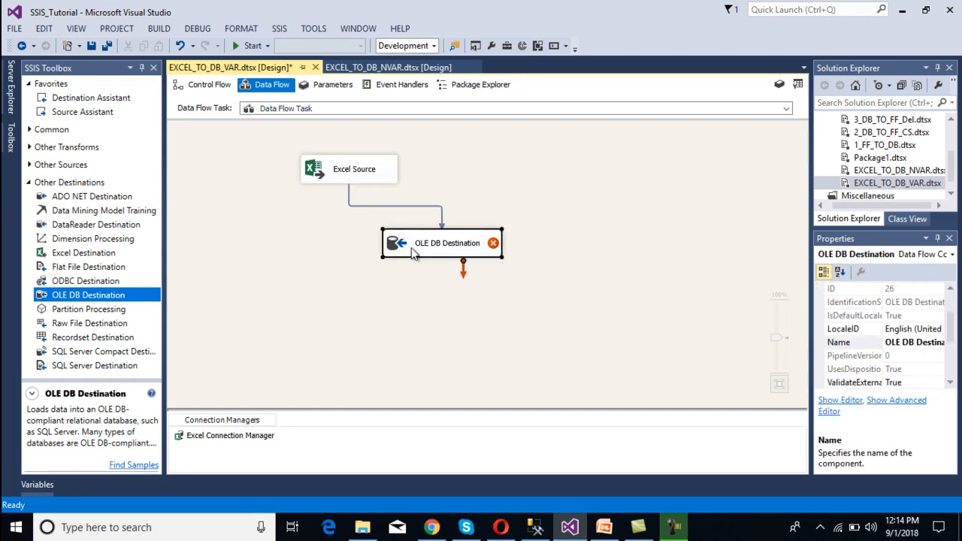
Configure the OLE DB Destination with the SSIS_TEST connection and table [dbo].[EmpData_DestVar], accepting the automatic column mappings.
double_click(412, 253)
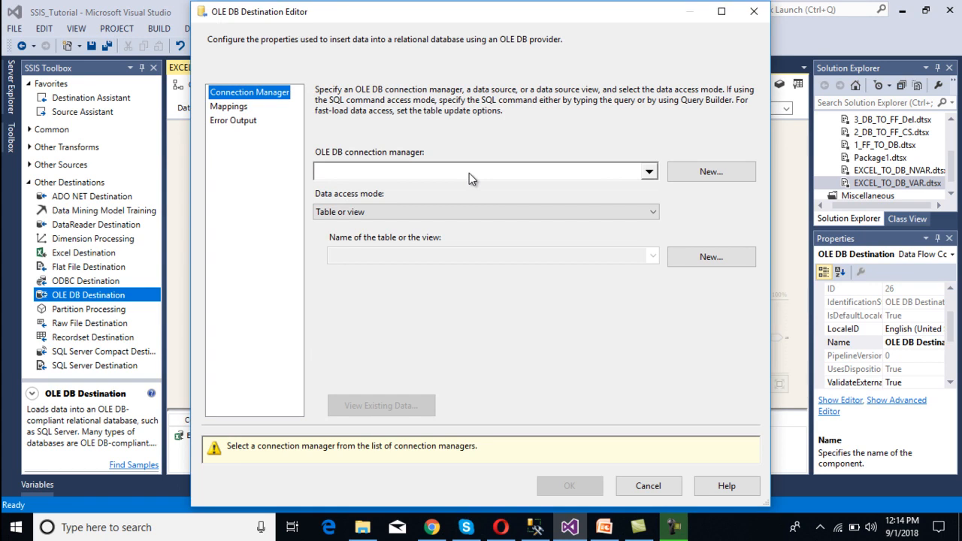
left_click(716, 171)
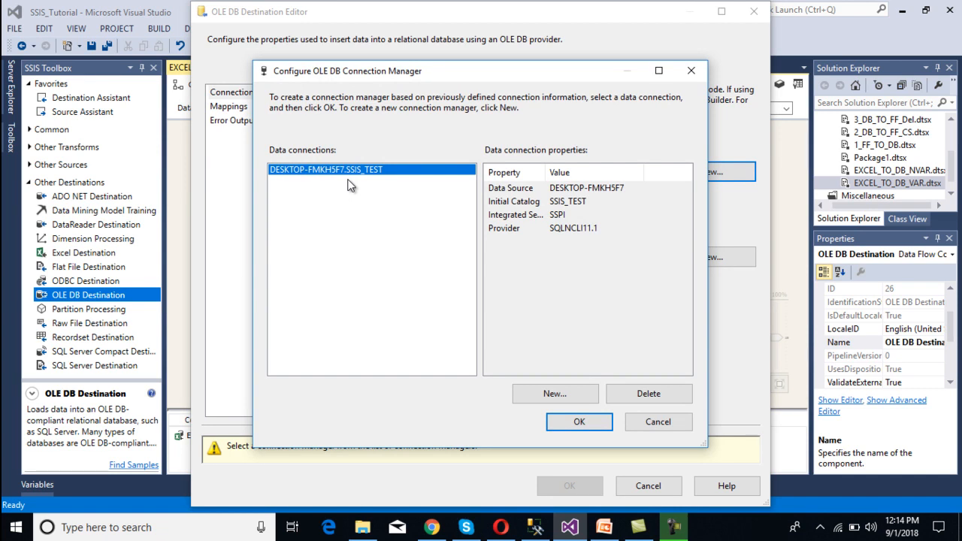
left_click(577, 422)
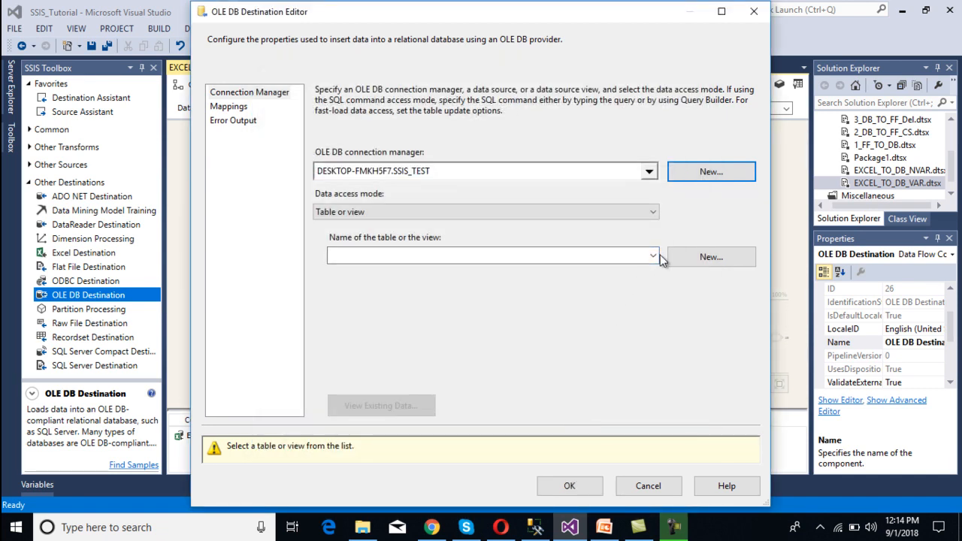
left_click(648, 256)
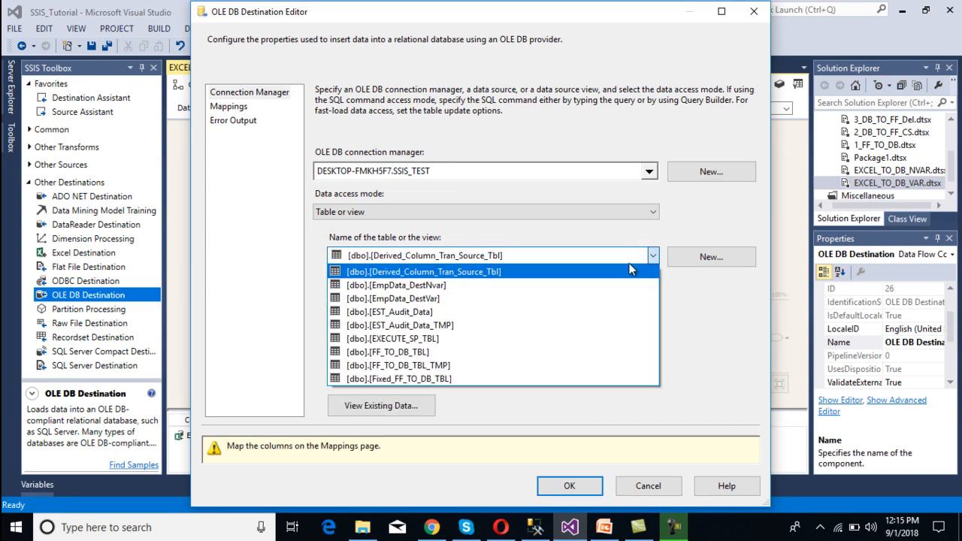
left_click(591, 299)
left_click(229, 106)
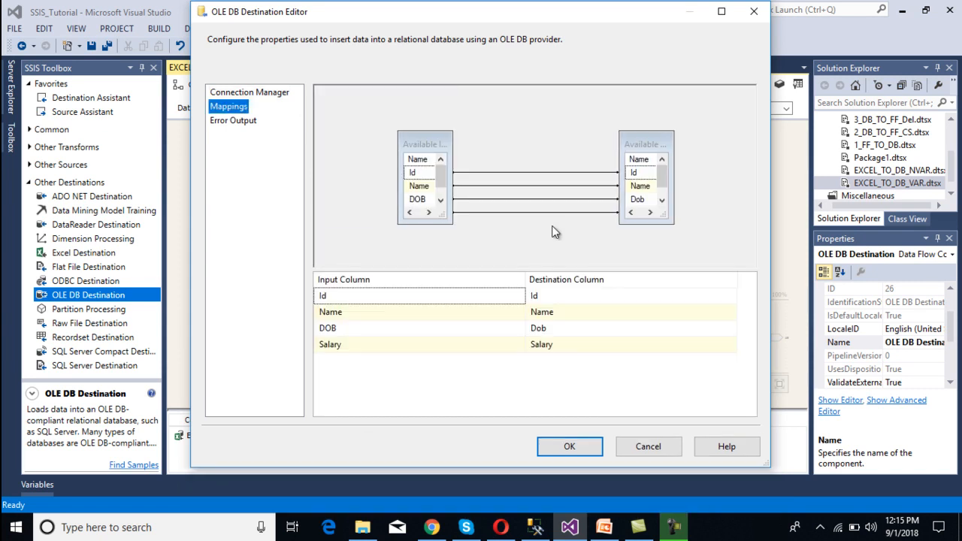
left_click(563, 449)
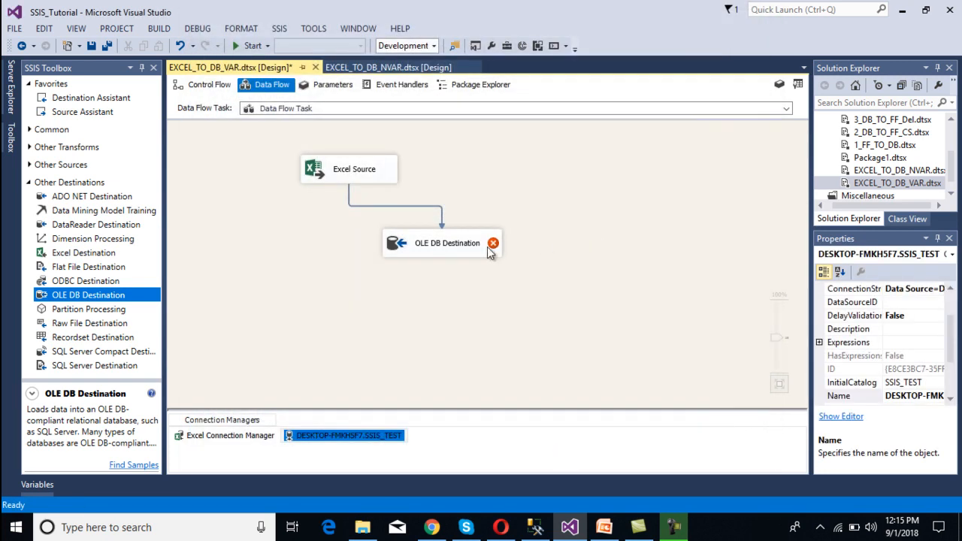
Check the OLE DB Destination's error, delete the path from the Excel Source and move the destination further down.
mouse_move(468, 248)
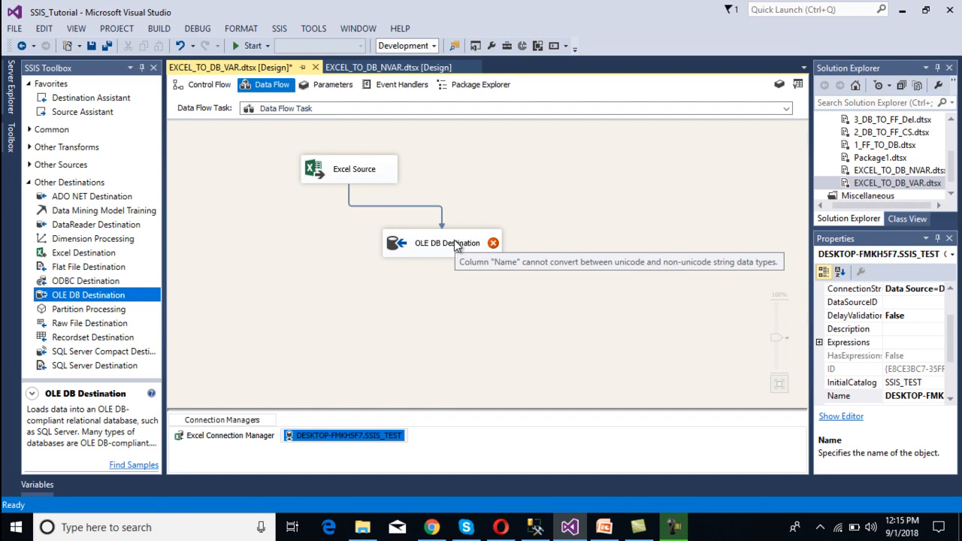
left_click(380, 206)
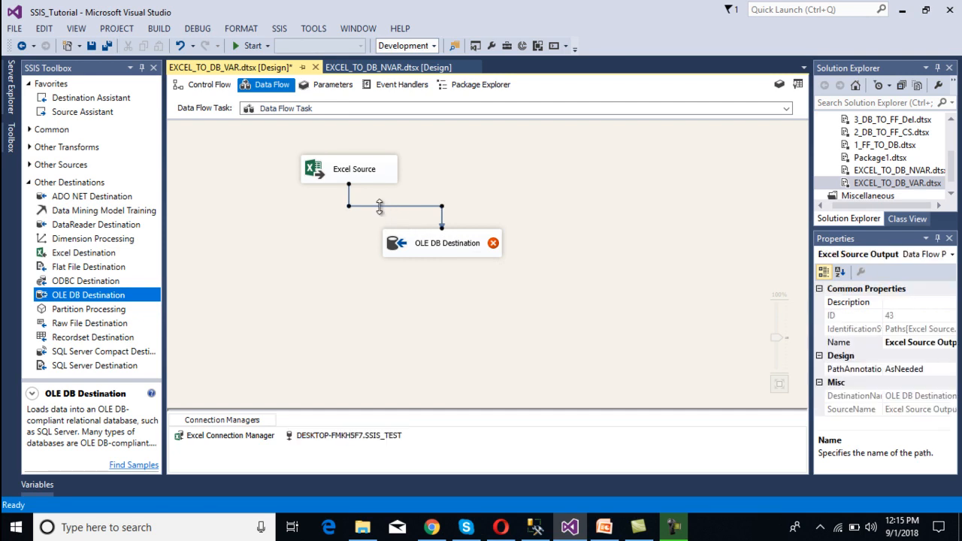
key("Delete")
left_click(422, 251)
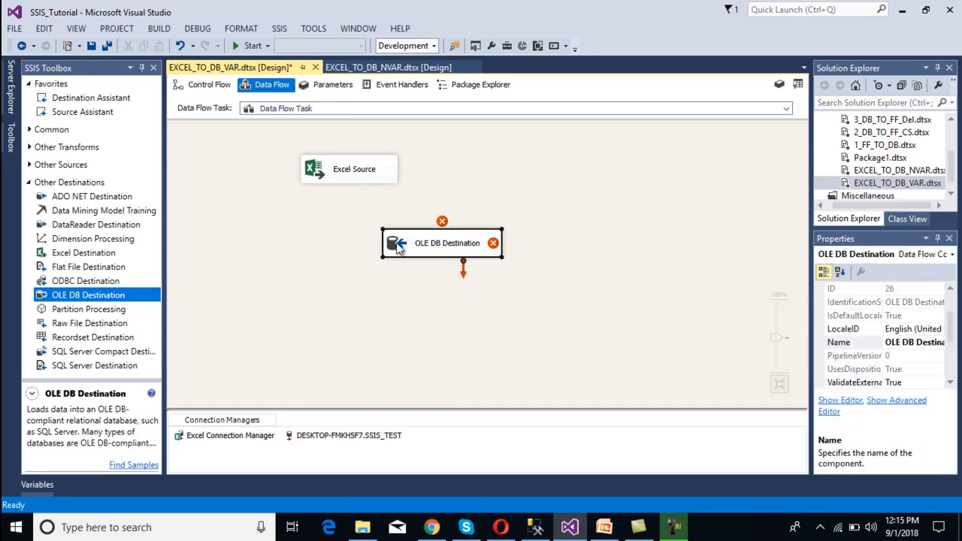
left_click_drag(399, 251, 444, 333)
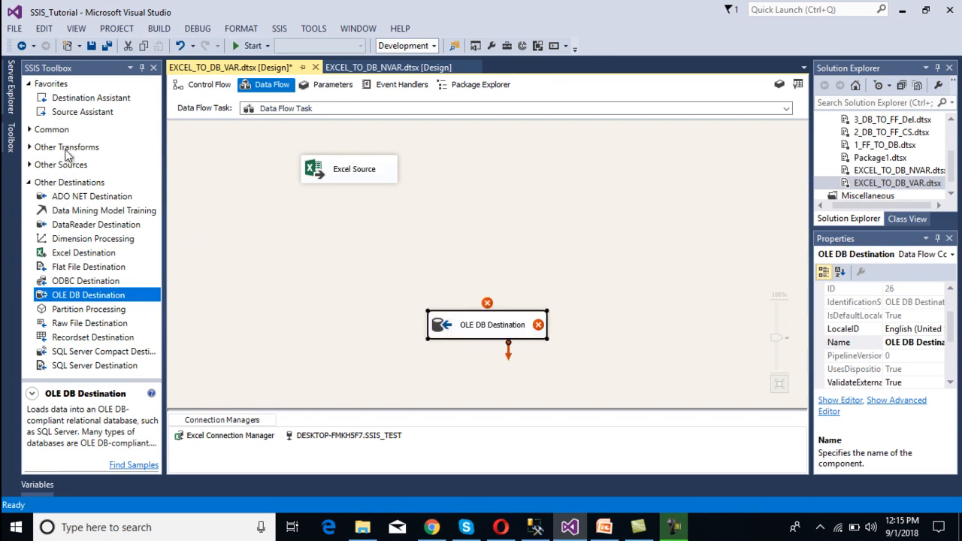
Add a Data Conversion transformation between the source and destination and connect the Excel Source output to it.
left_click(29, 182)
left_click(29, 129)
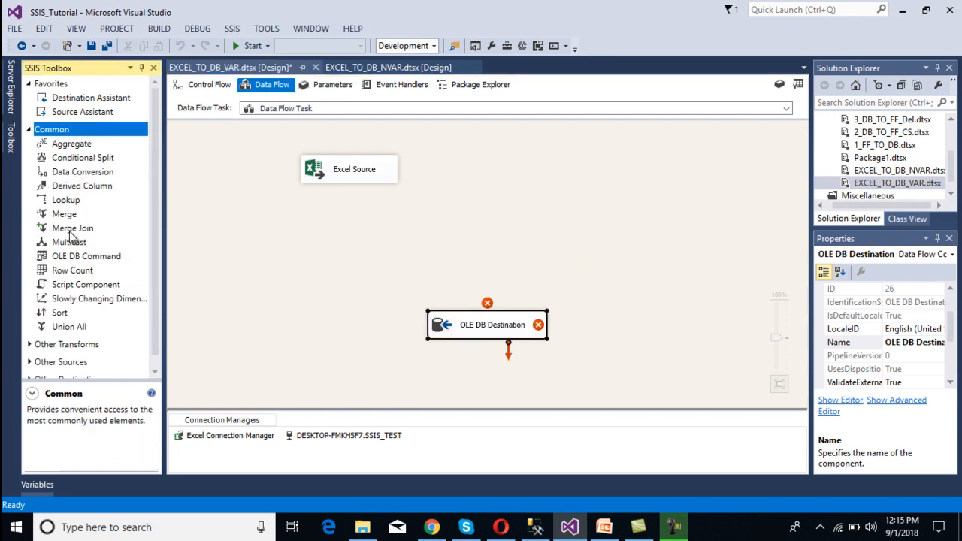
left_click(67, 173)
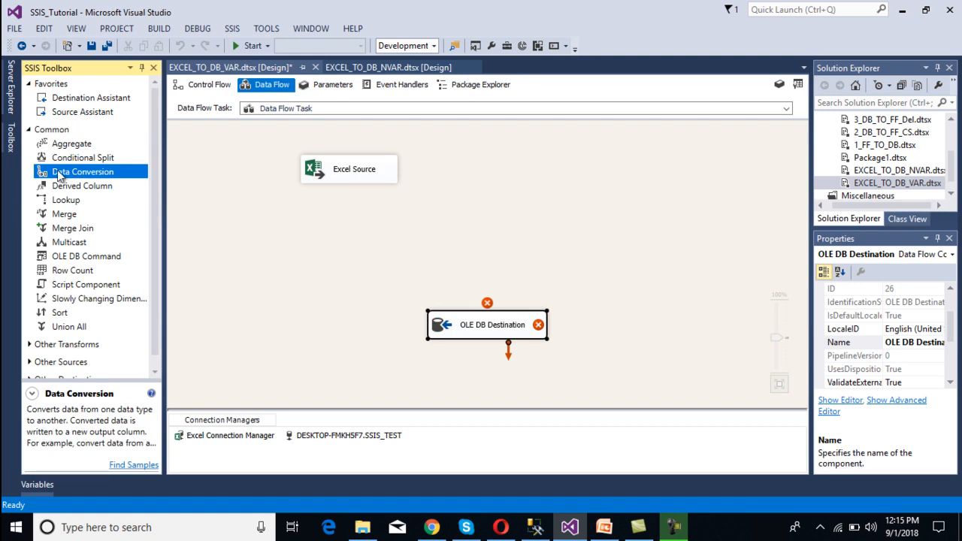
mouse_move(54, 175)
left_mouse_down()
mouse_move(376, 228)
mouse_move(367, 217)
mouse_move(385, 233)
left_mouse_up()
left_click(351, 172)
Configure the Data Conversion to convert the Name column to string [DT_STR].
double_click(384, 233)
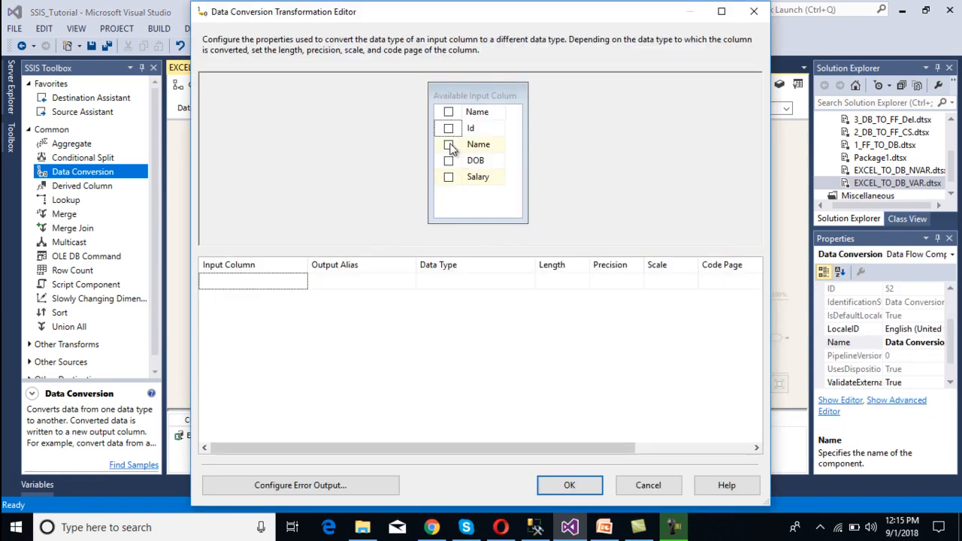
left_click(449, 145)
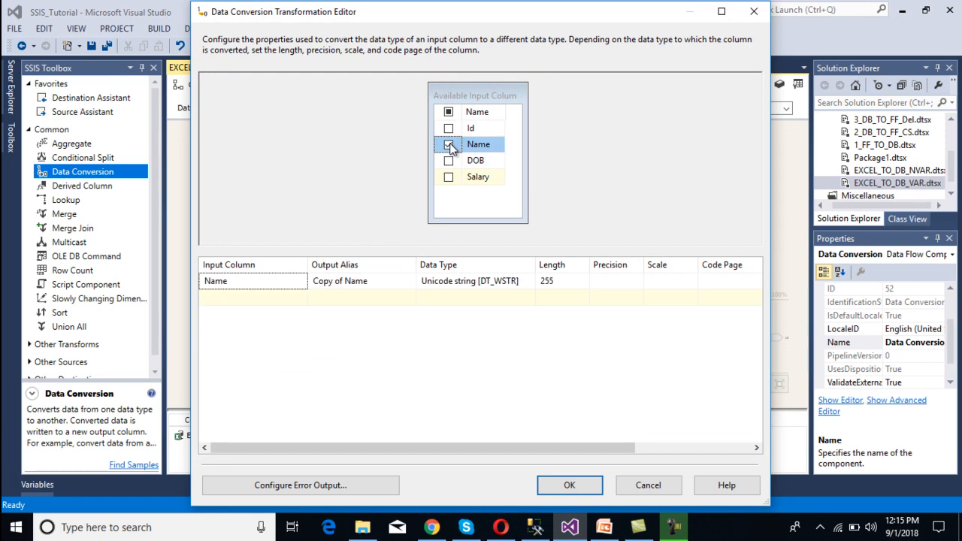
left_click(510, 283)
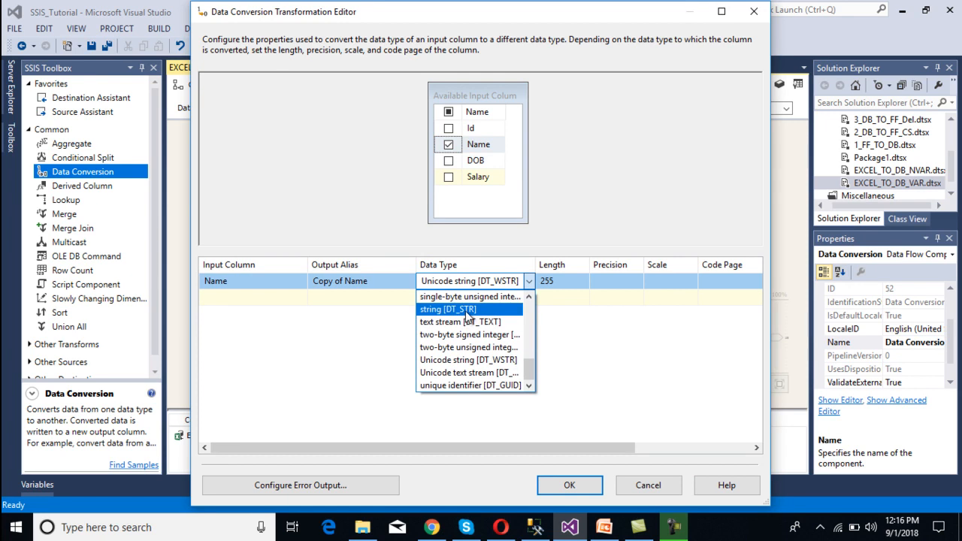
left_click(489, 310)
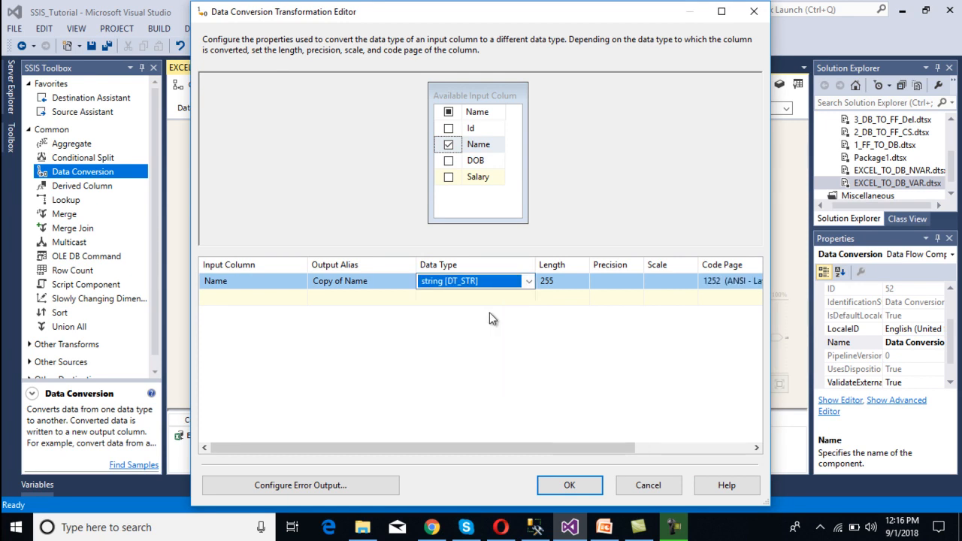
left_click(565, 486)
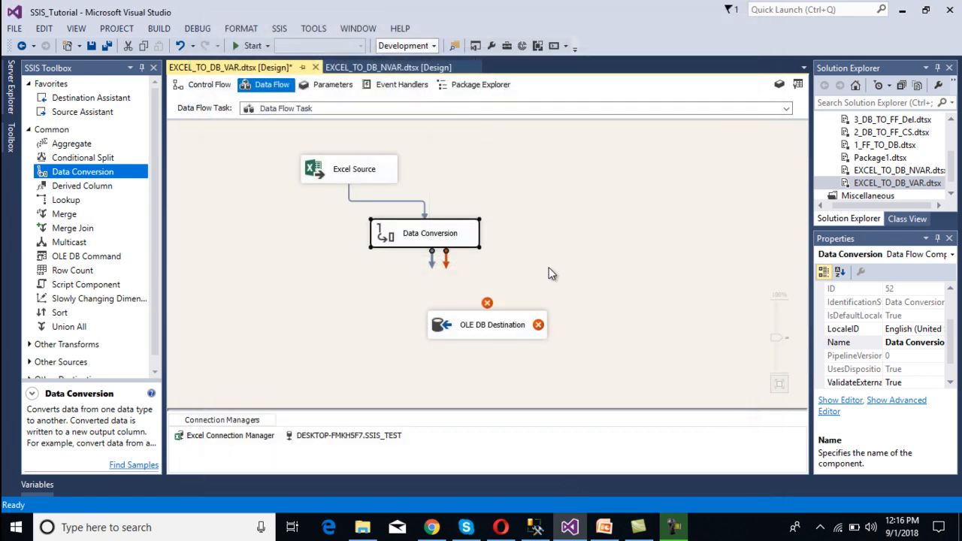
Change the output alias of the converted Name column to Name_New in the Data Conversion.
double_click(430, 242)
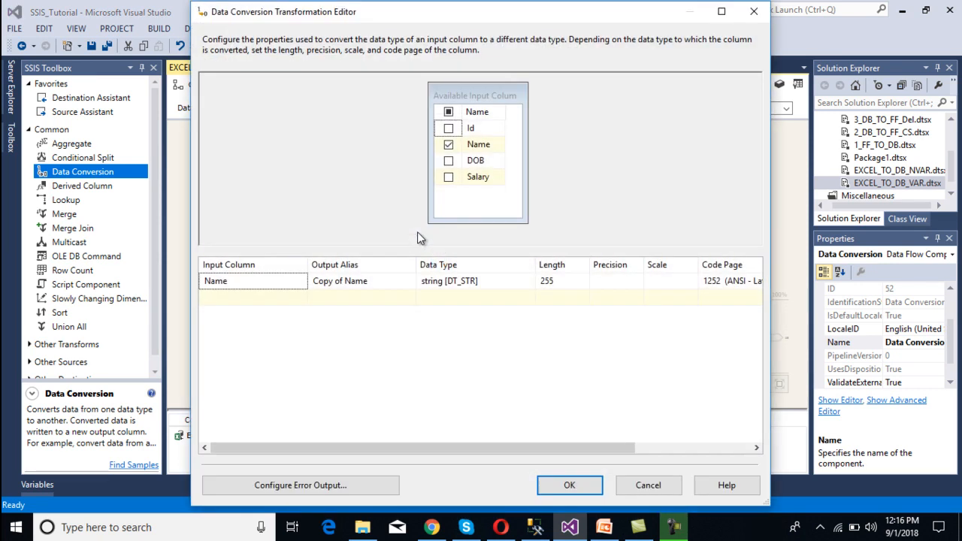
left_click(385, 279)
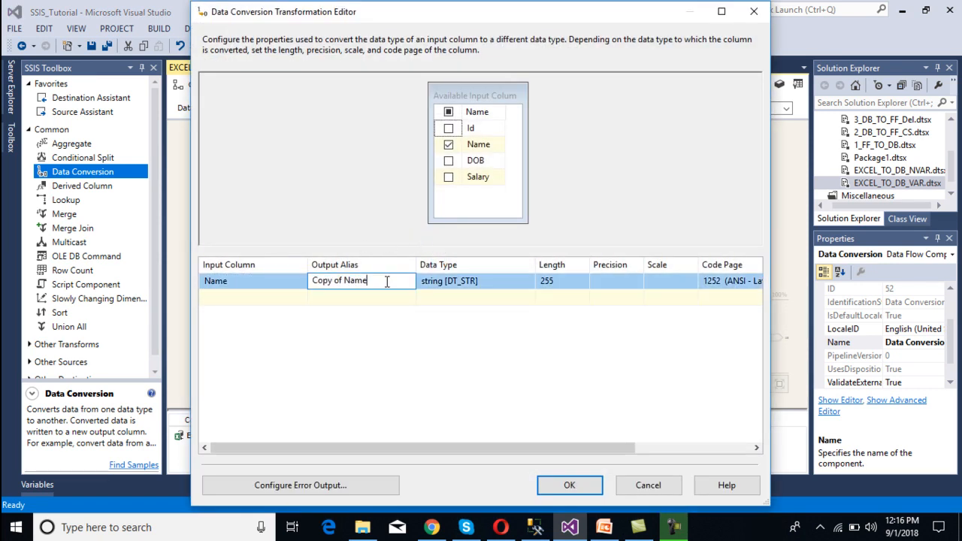
key("BackSpace")
key("BackSpace")
key("BackSpace")
key("BackSpace")
key("BackSpace")
key("BackSpace")
key("BackSpace")
key("BackSpace")
key("BackSpace")
key("BackSpace")
key("BackSpace")
key("BackSpace")
type("Name_New")
left_click(569, 485)
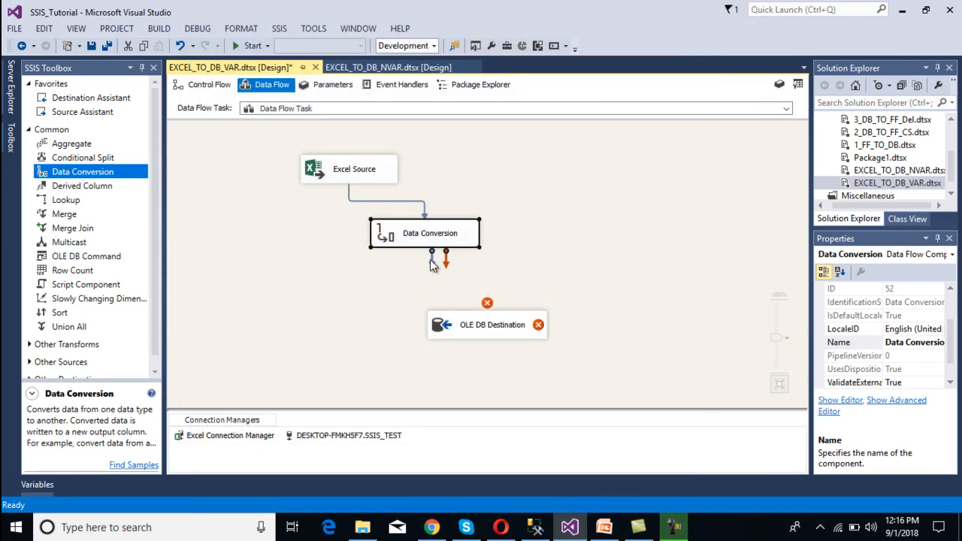
Connect the Data Conversion output to the OLE DB Destination and map the Name_New input column to the destination's Name column.
left_click_drag(432, 259, 487, 325)
double_click(442, 327)
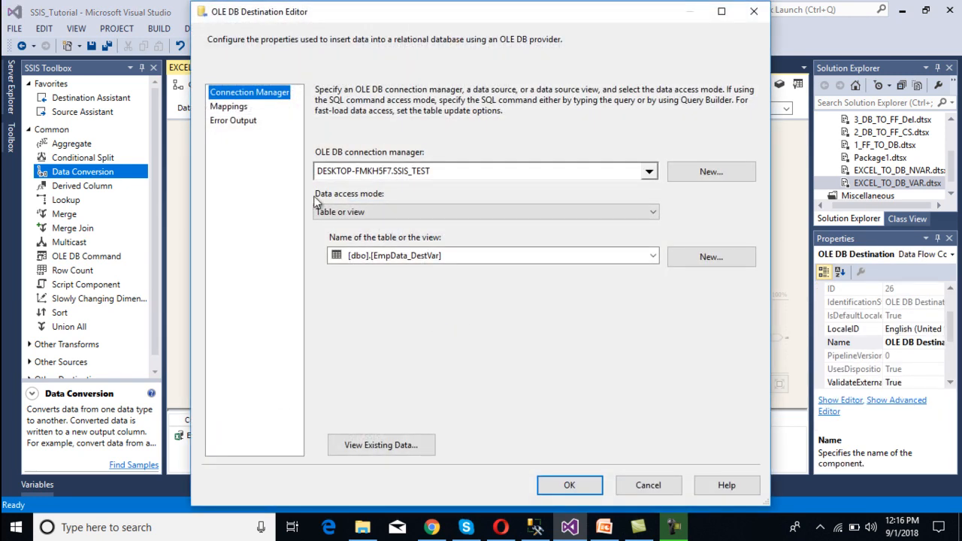
left_click(239, 110)
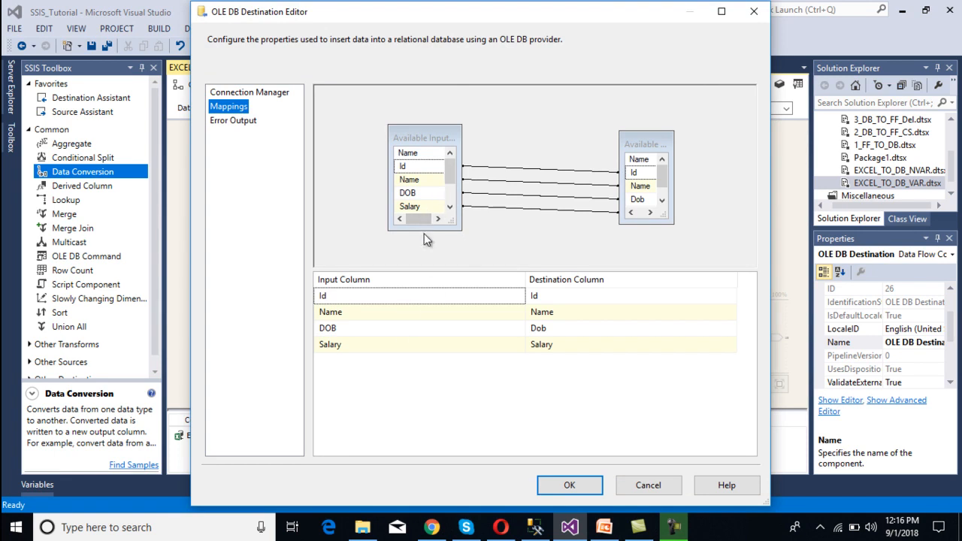
left_click_drag(423, 229, 645, 188)
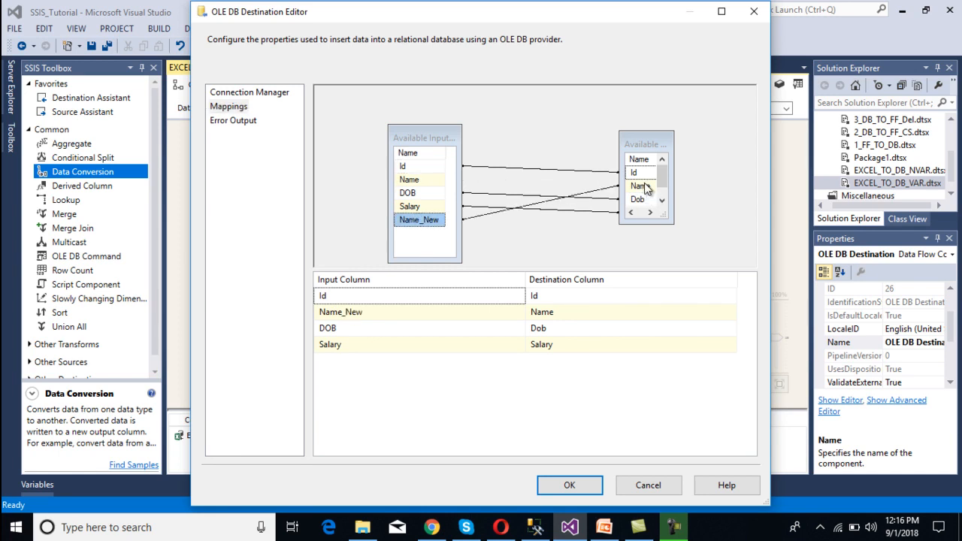
left_click(569, 478)
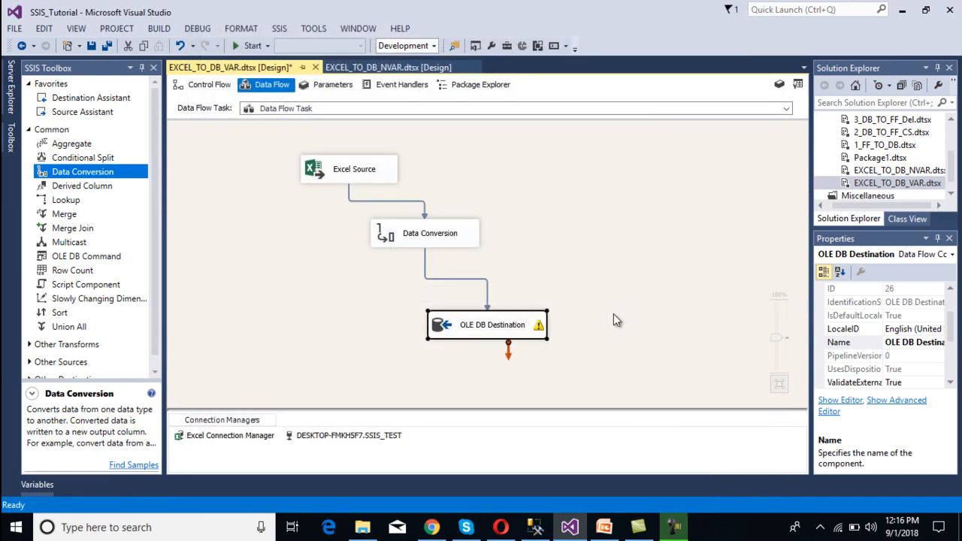
Run the EXCEL_TO_DB_VAR package, check the data flow down to the OLE DB Destination, and stop debugging.
left_click(560, 329)
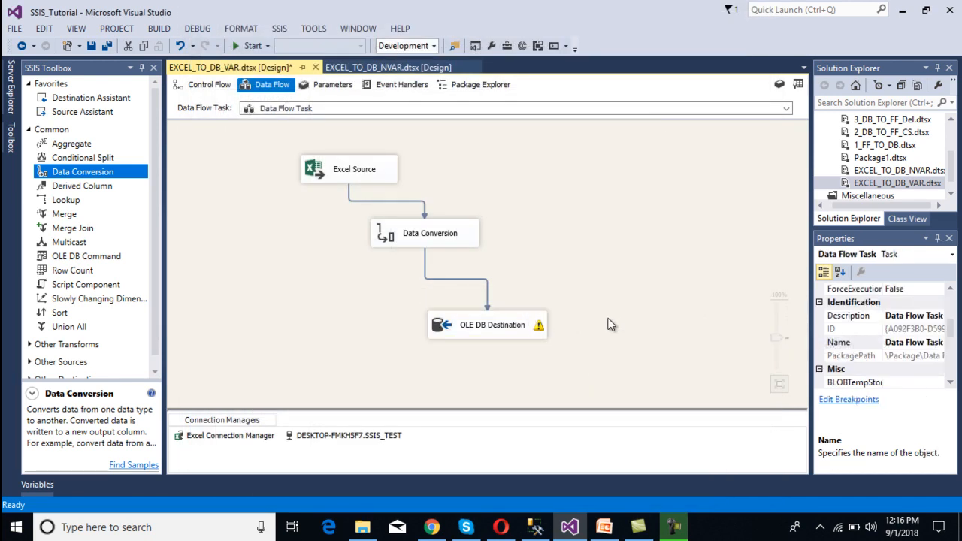
key("F5")
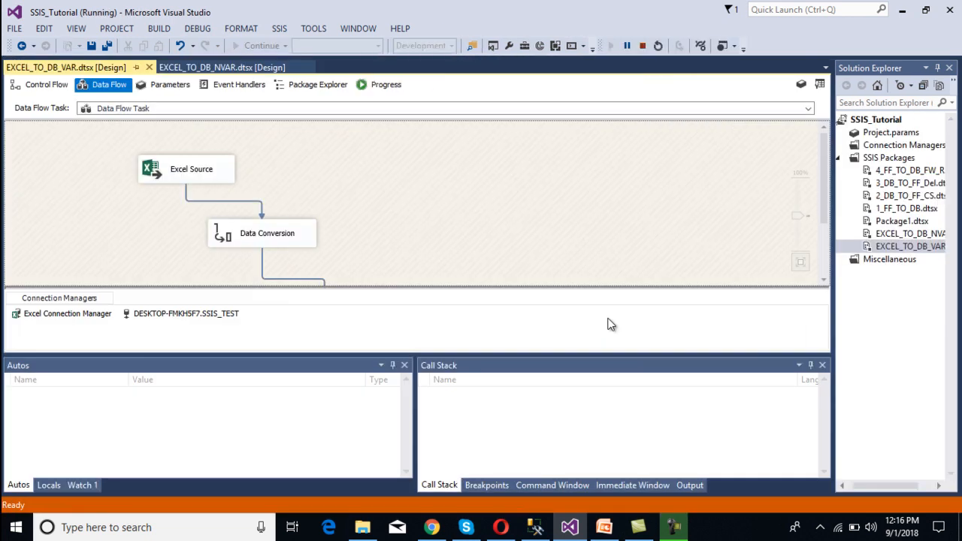
left_click(825, 227)
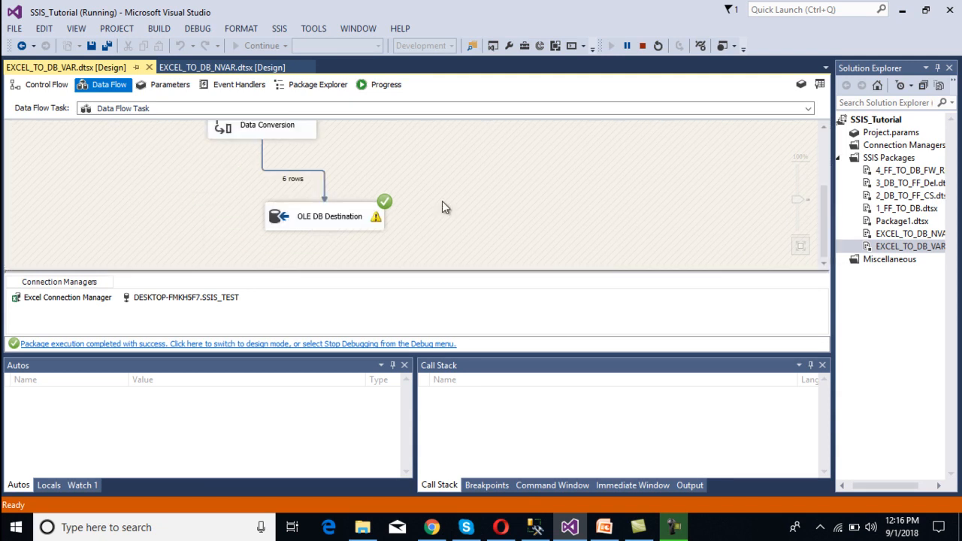
left_click(643, 46)
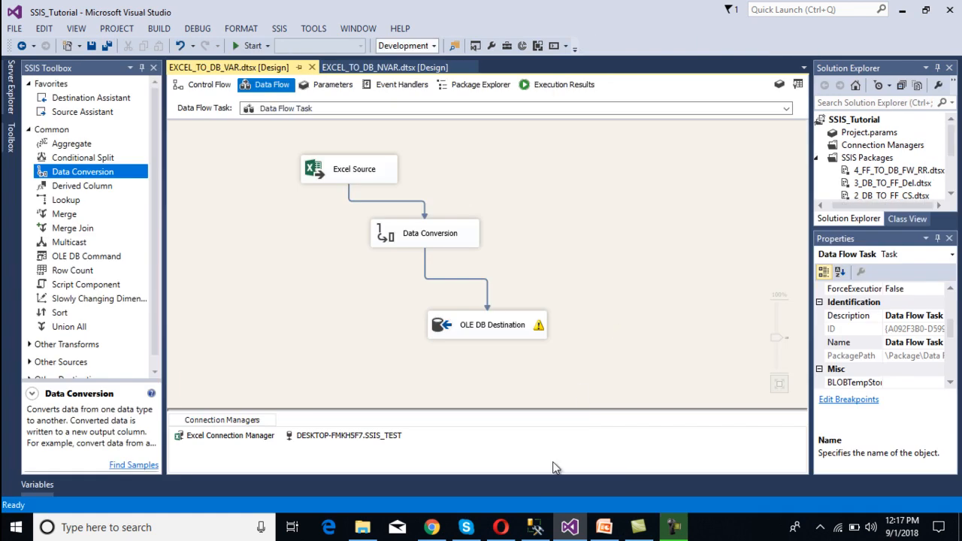
Switch to SQL Server Management Studio and rerun the select query on EmpData_Destvar to check the loaded rows.
left_click(535, 527)
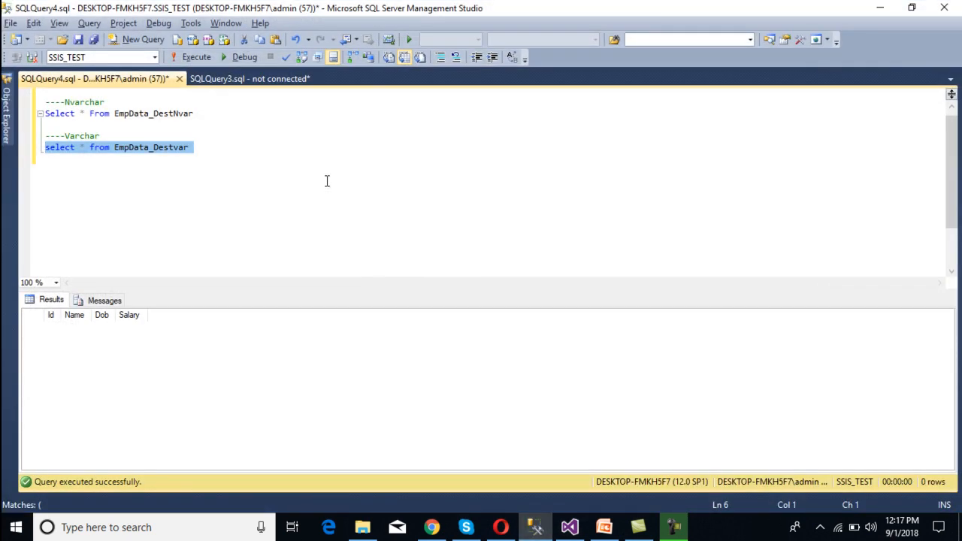
left_click(327, 180)
key("shift+Up")
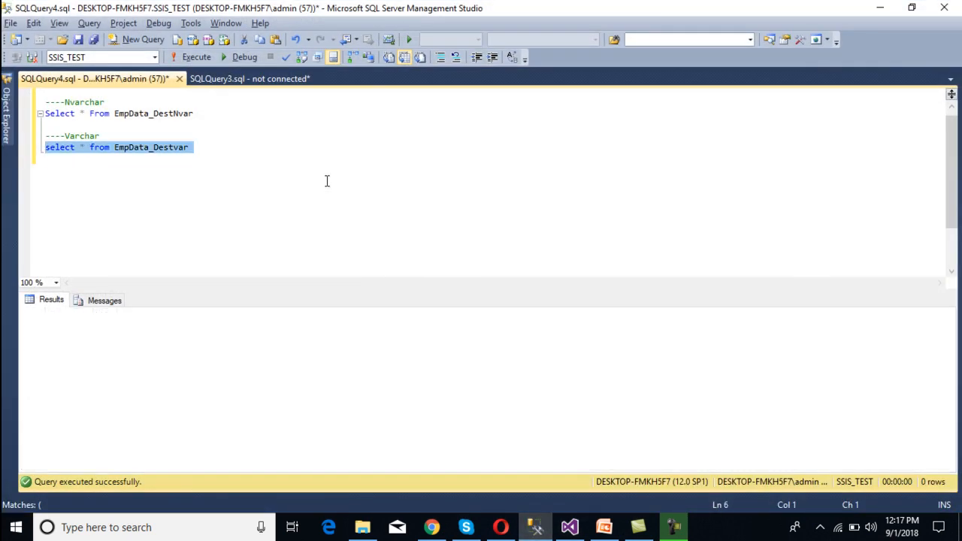
key("F5")
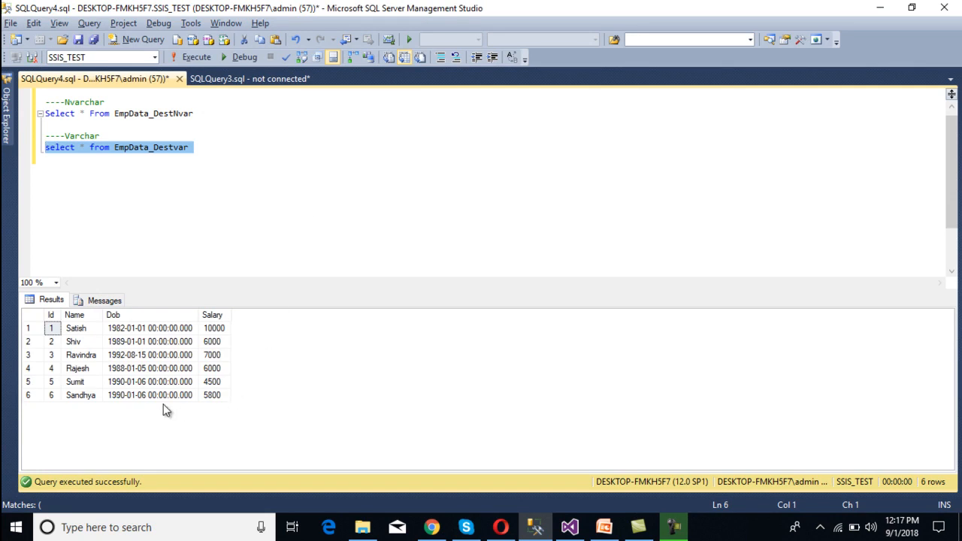
left_click(119, 397)
left_click(880, 7)
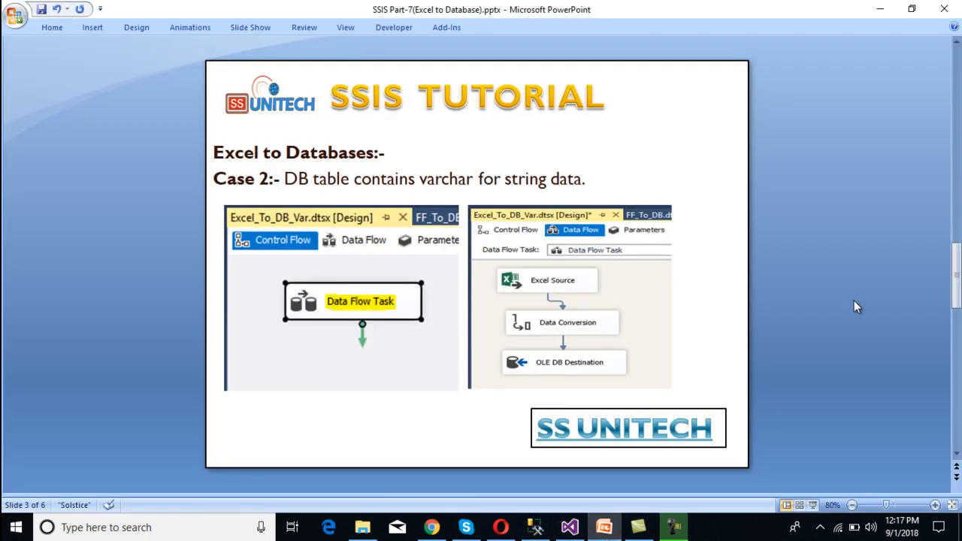
scroll(857, 306, "down", 1)
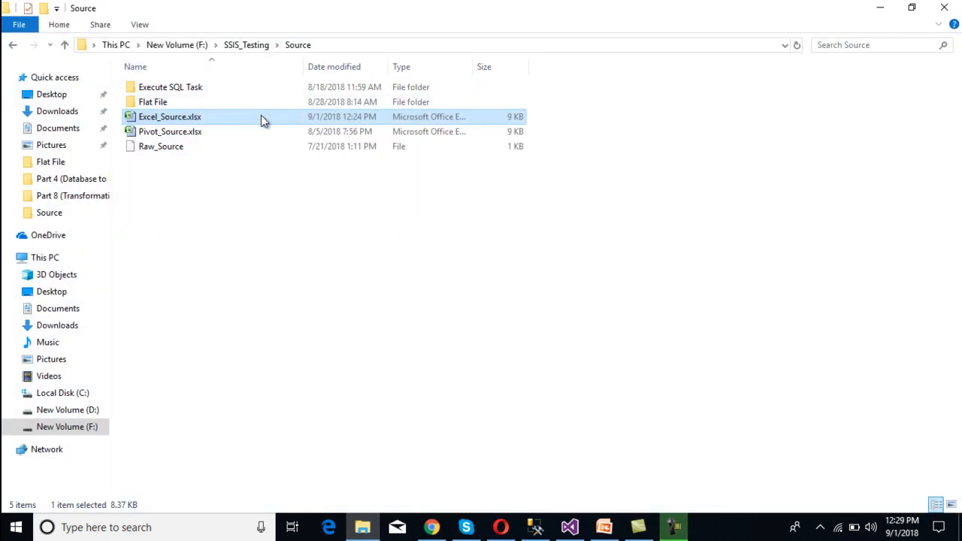
Open Excel_Source.xlsx from the Source folder, examine the range A2:D4 on Sheet1, and close the workbook.
double_click(261, 117)
left_click(84, 210)
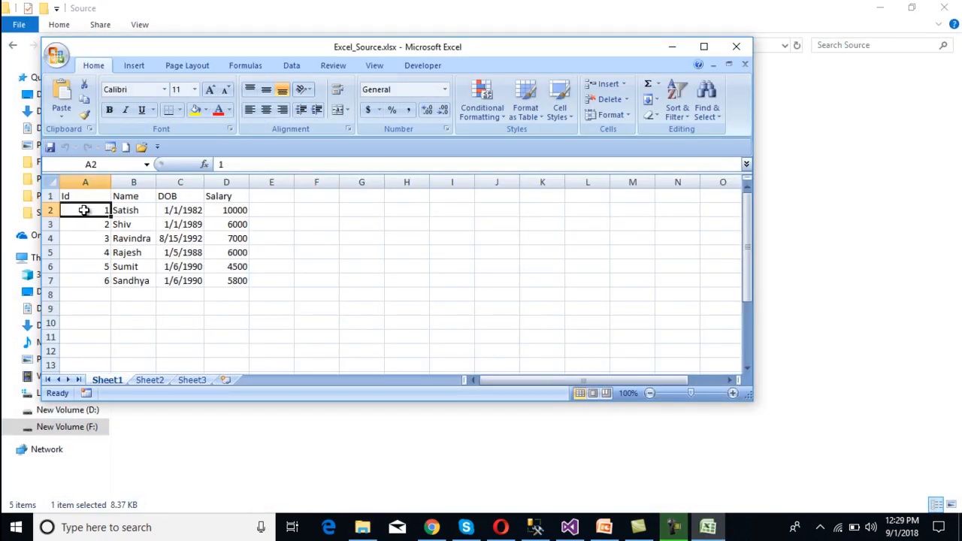
key("shift+Down")
key("shift+Down")
key("shift+Down")
key("shift+Down")
key("shift+Down")
key("shift+Up")
key("shift+Up")
key("shift+Up")
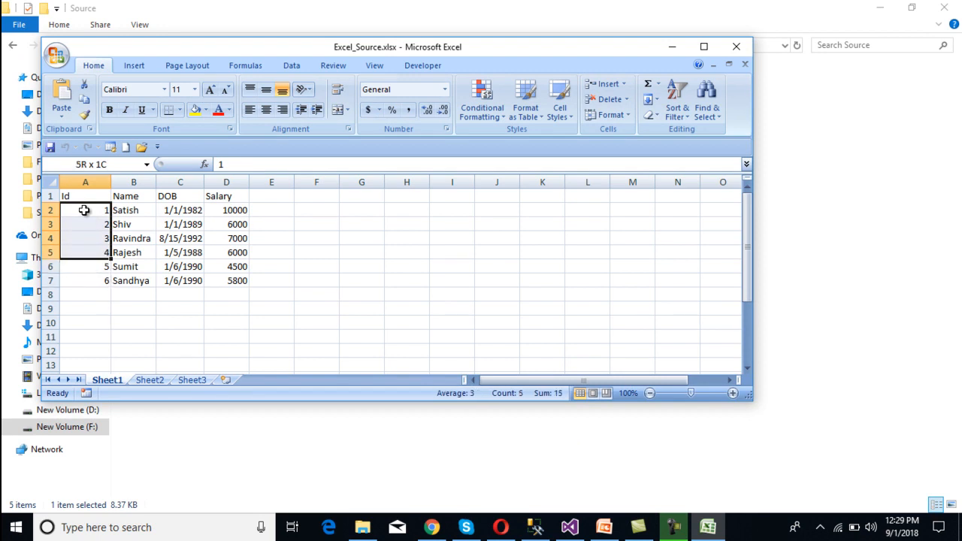
key("shift+Right")
key("shift+Right")
key("shift+Right")
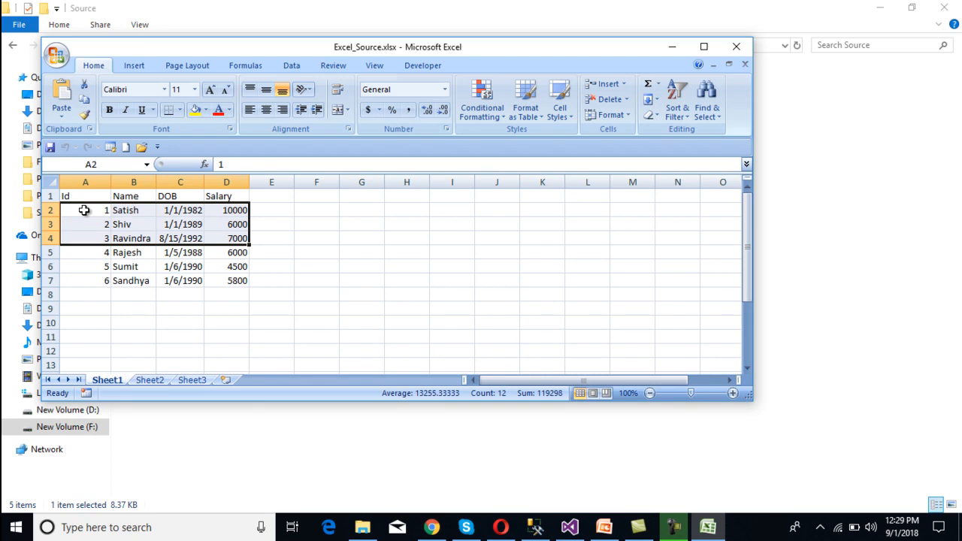
left_click(736, 47)
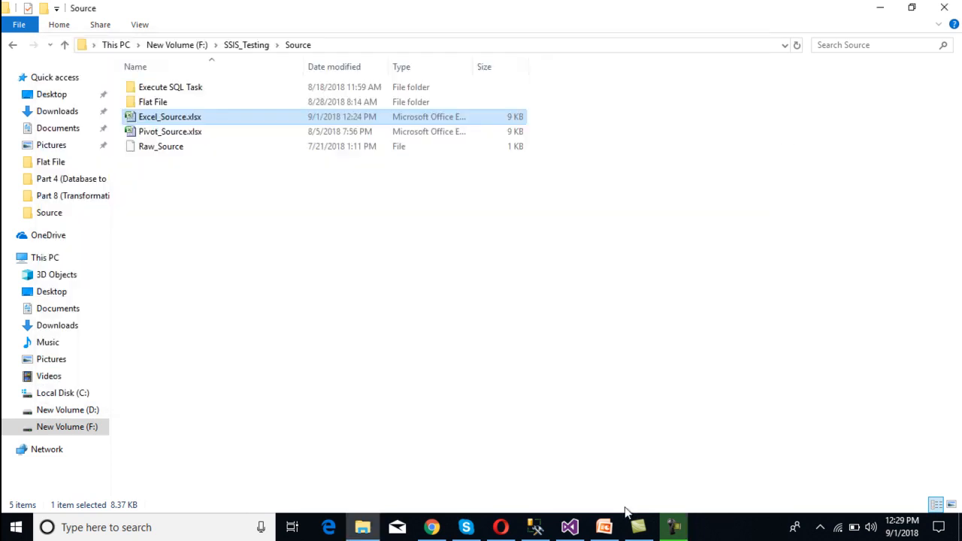
Switch to the PowerPoint presentation and read the key points slide and the Data Access Mode slide.
left_click(605, 528)
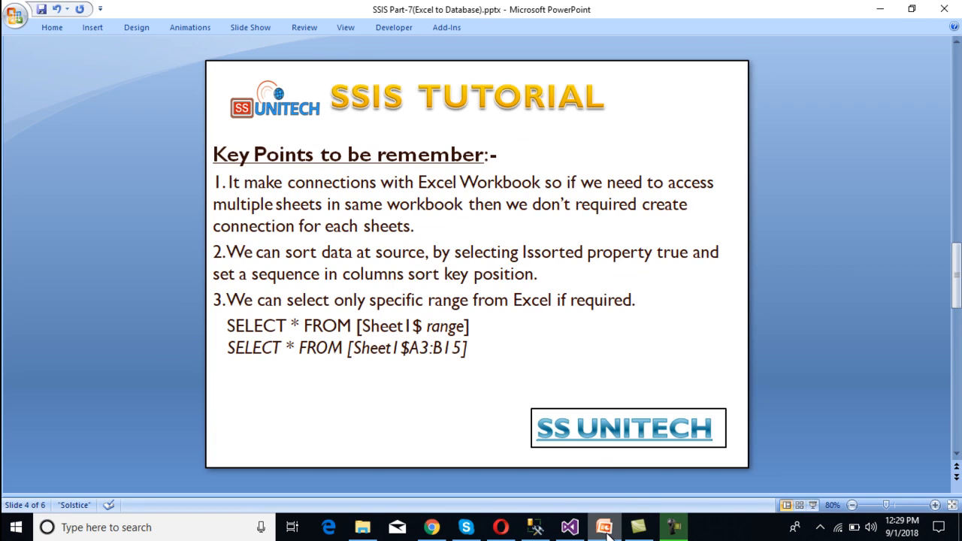
key("Page_Down")
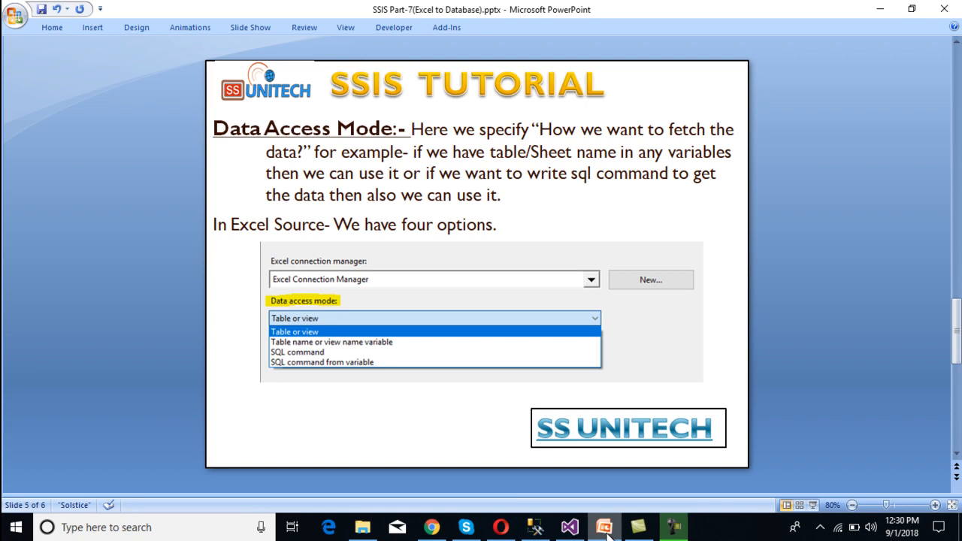
In Visual Studio, set the EXCEL_TO_DB_NVAR Excel Source's data access mode to SQL command and enter the query Select * From [Sheet1$].
left_click(570, 527)
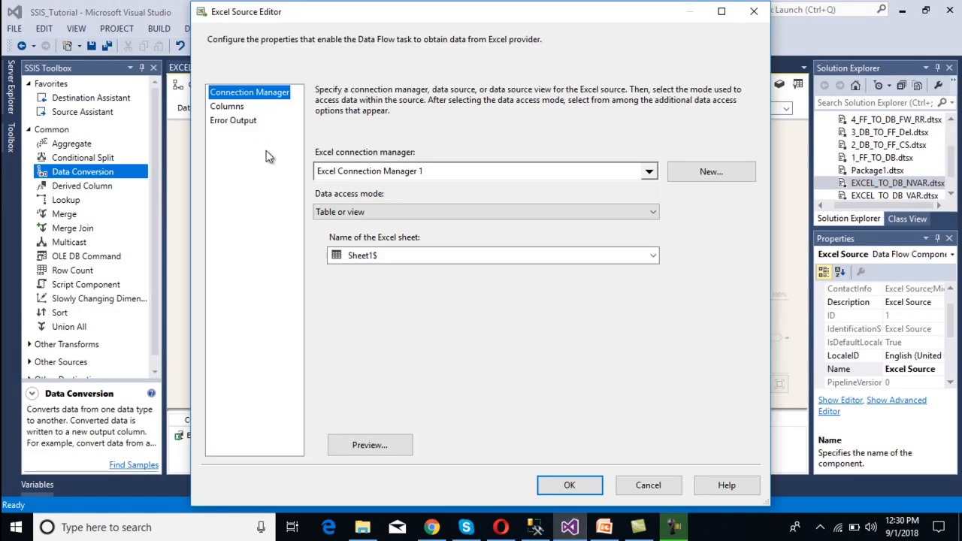
left_click(383, 213)
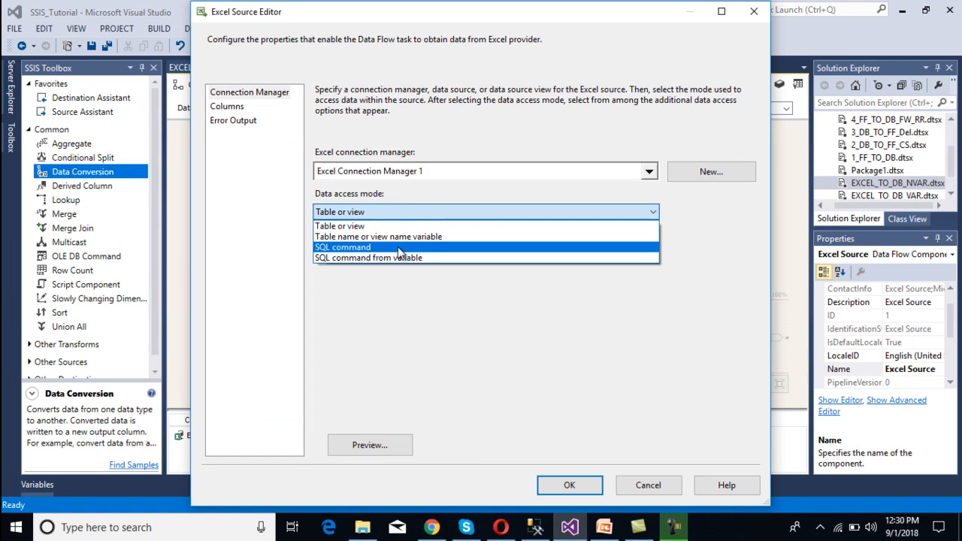
left_click(398, 246)
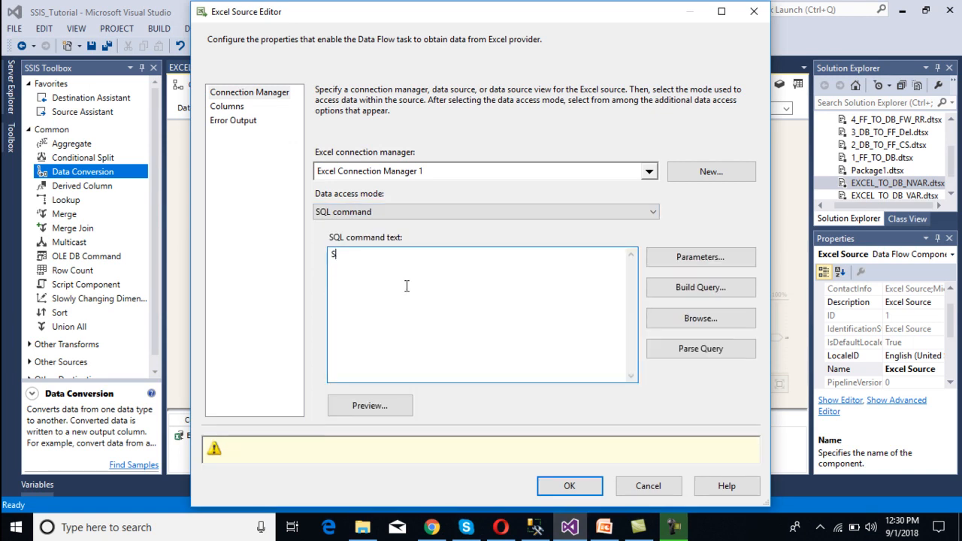
left_click(406, 286)
type("Select * From []Sheet1")
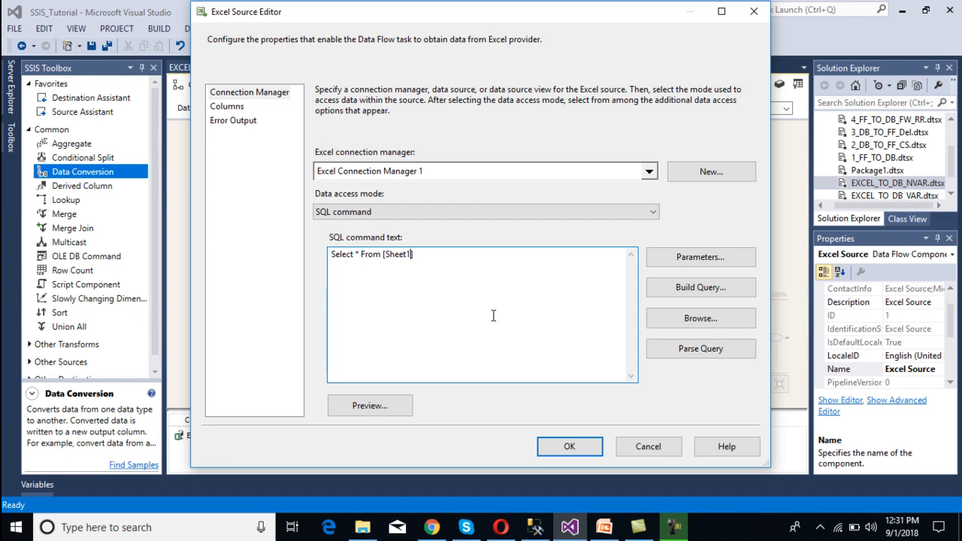
type("$")
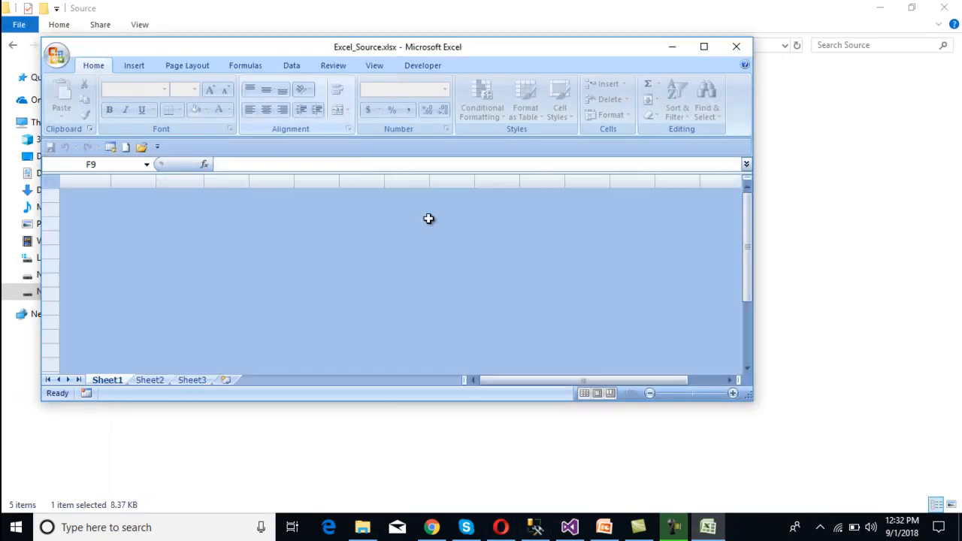
Examine the data block on Sheet1 of Excel_Source.xlsx to identify the range's corner cells A1 and D4.
left_click(97, 211)
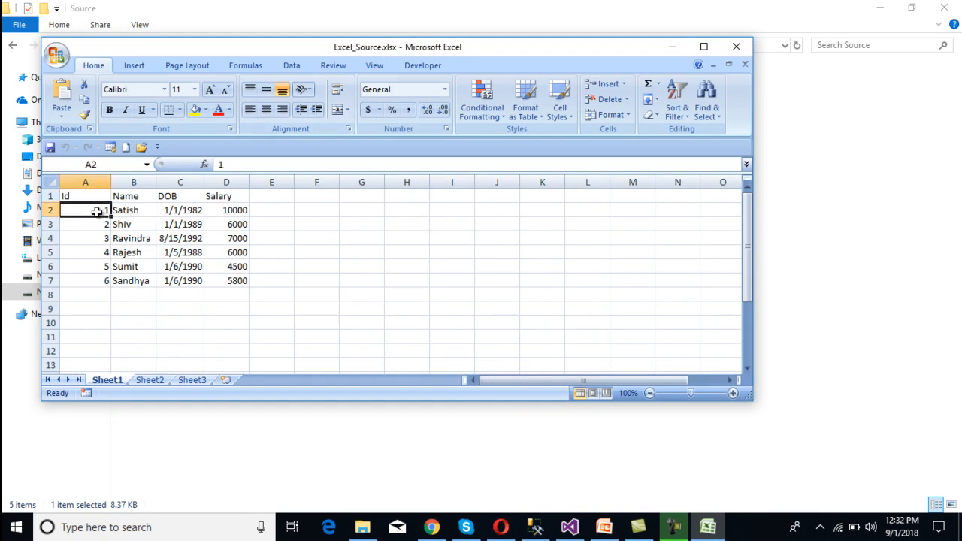
key("shift+Down")
key("shift+Down")
key("shift+Right")
key("shift+Right")
key("shift+Right")
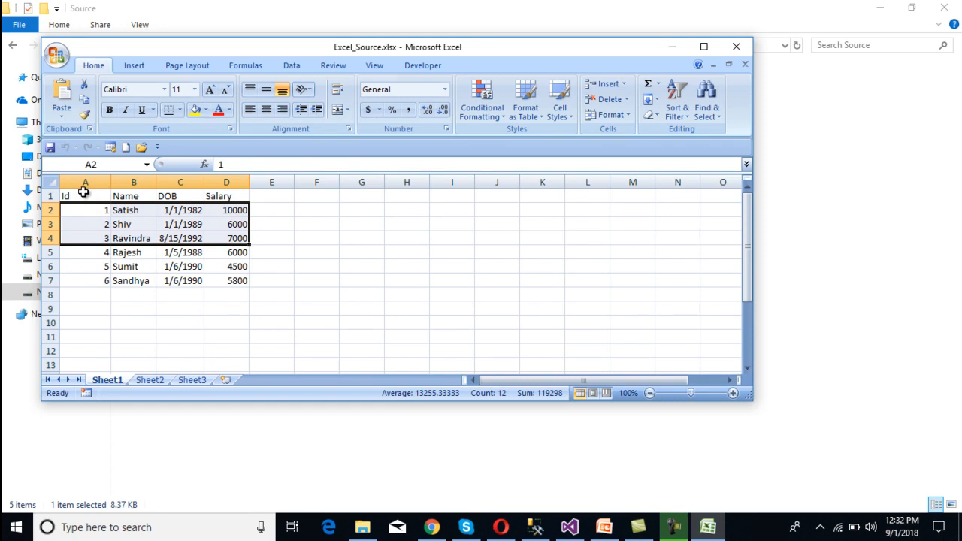
left_click(83, 193)
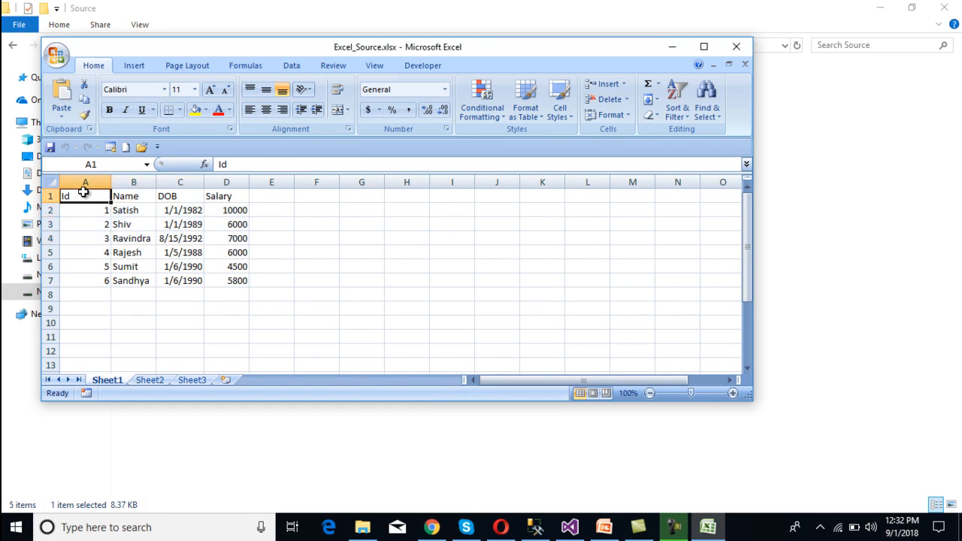
left_click(228, 237)
Complete the SQL command as Select * From [Sheet1$A1:D4], preview its rows, and apply the Excel Source settings with all columns.
key("alt+Tab")
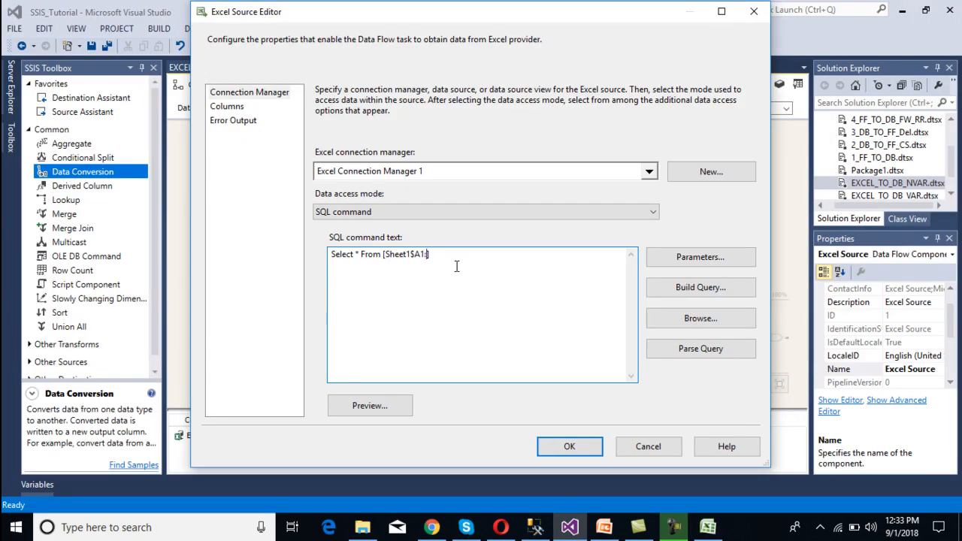
type("D4")
left_click(370, 413)
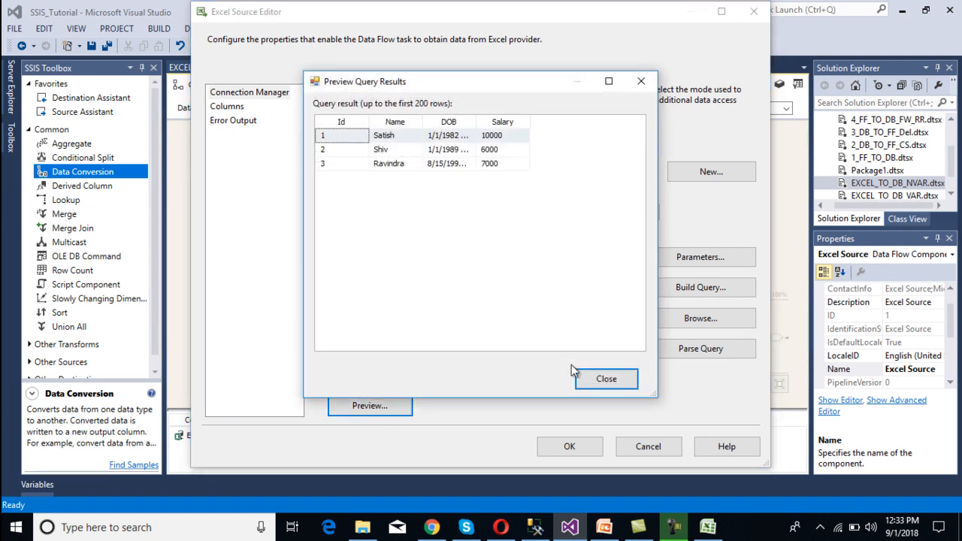
left_click(595, 376)
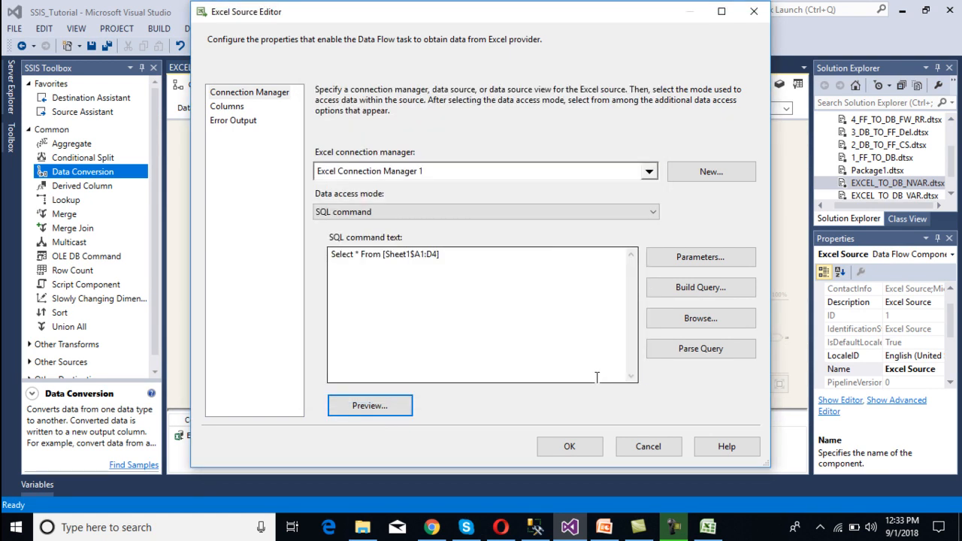
left_click(228, 108)
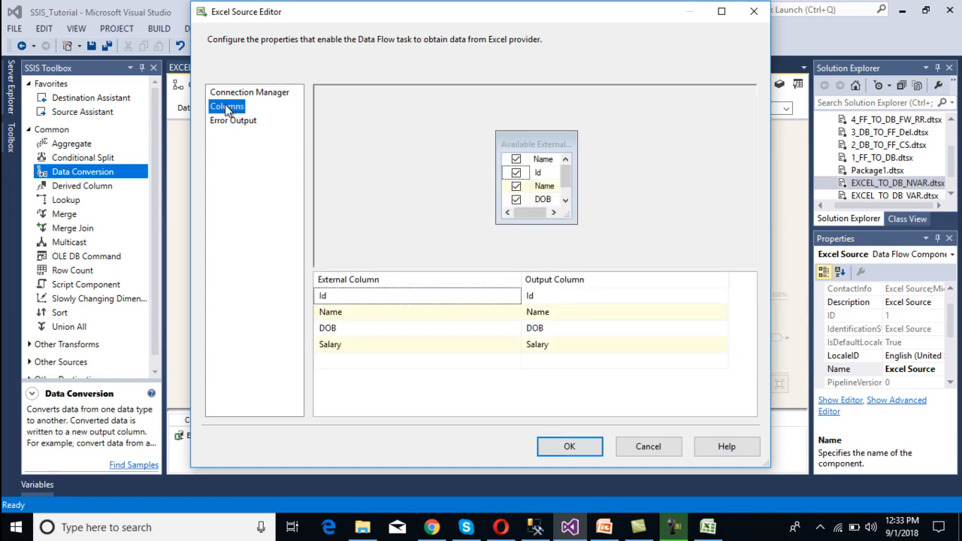
left_click(569, 446)
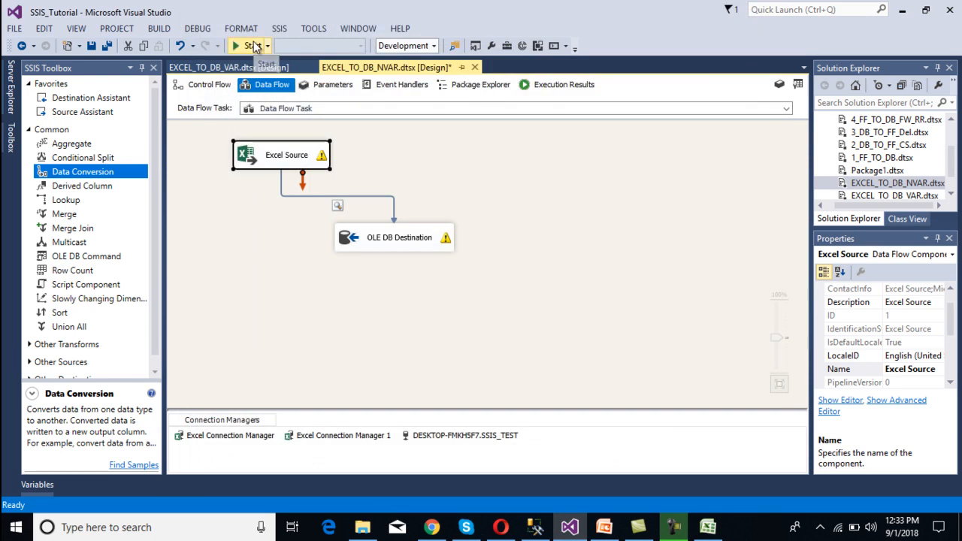
Run the EXCEL_TO_DB_NVAR package and query EmpData_DestNvar in SQL Server Management Studio to check the loaded rows.
left_click(253, 47)
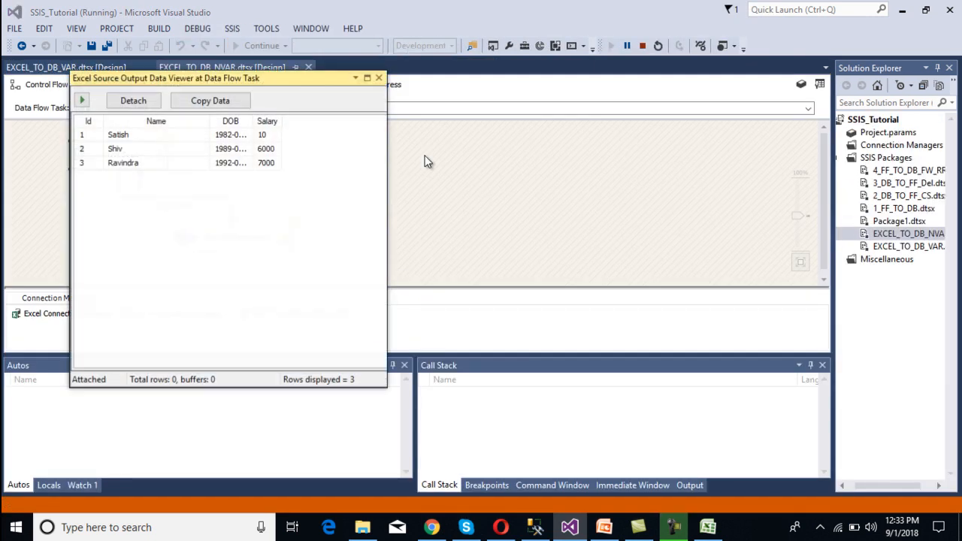
left_click(534, 528)
left_click(189, 59)
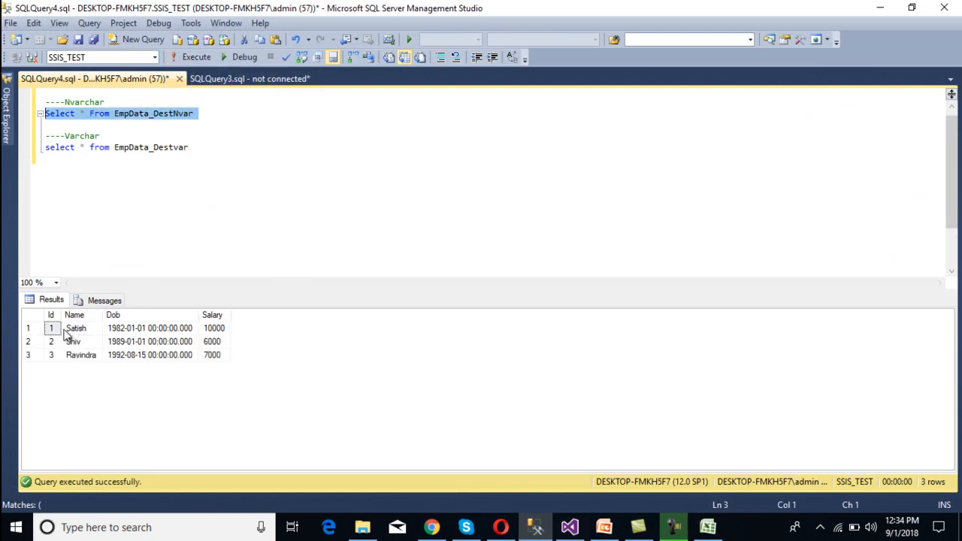
left_click(876, 7)
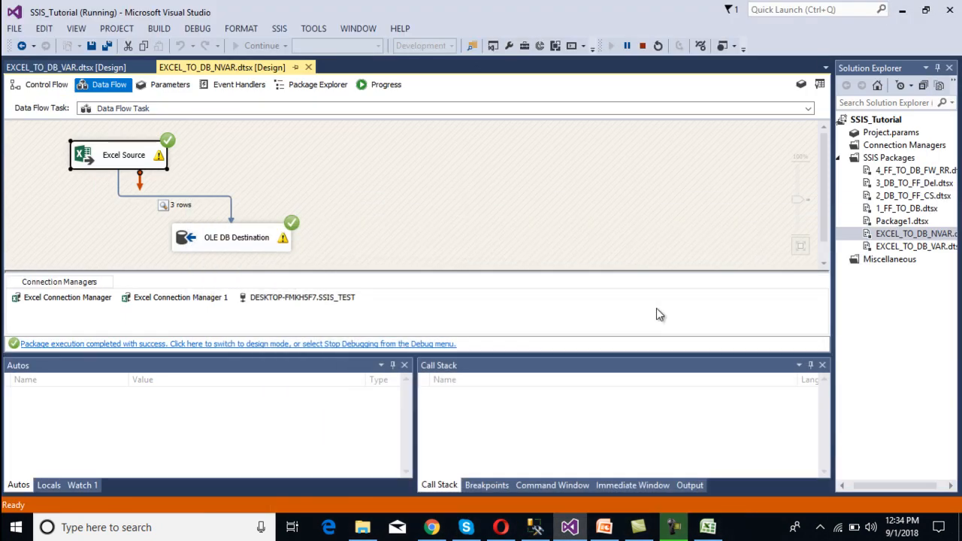
Switch to Excel_Source.xlsx to compare its rows with the loaded data, close the workbook, and go to the presentation's last slide.
left_click(709, 527)
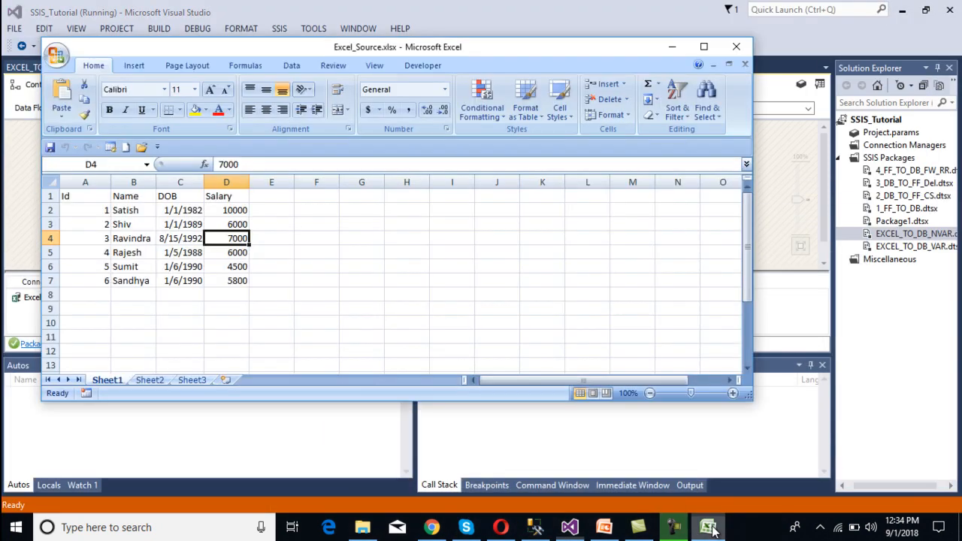
left_click(736, 48)
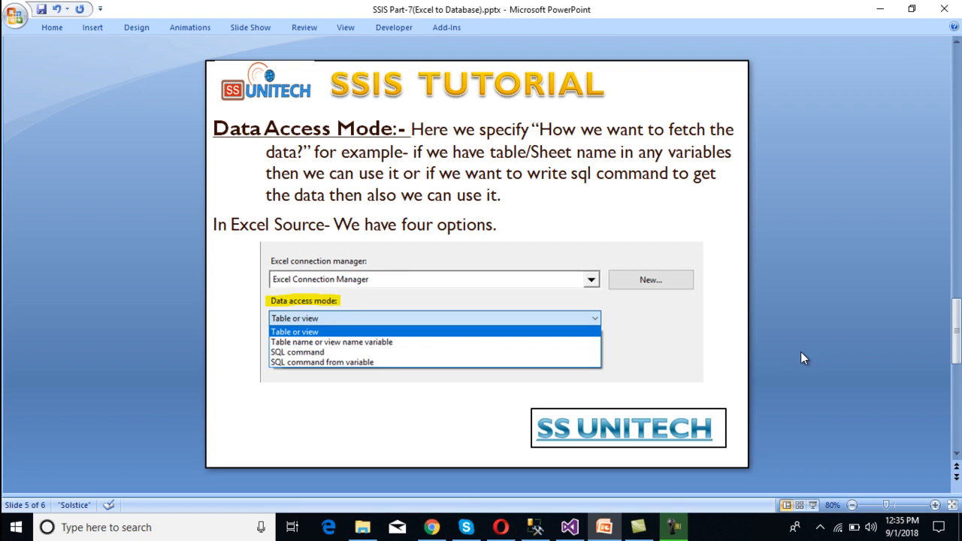
scroll(800, 352, "down", 1)
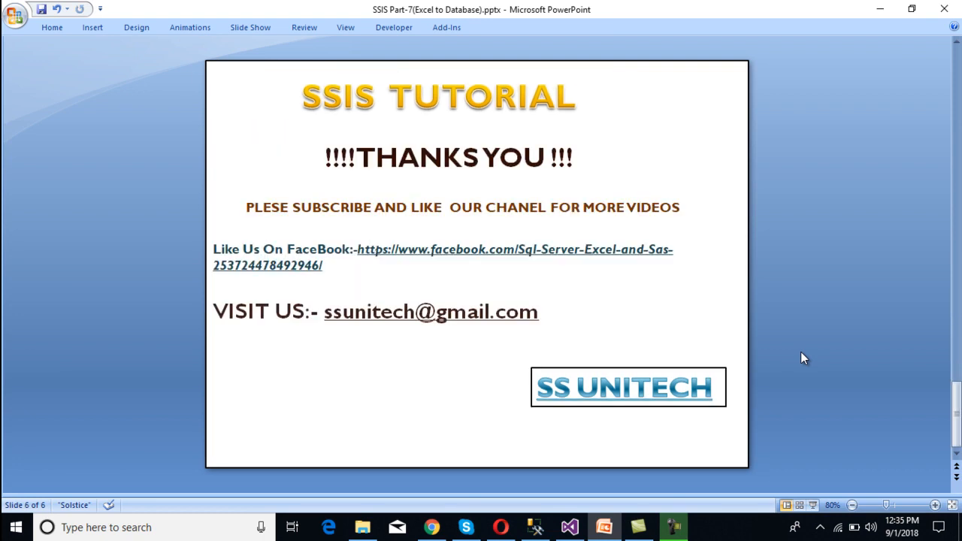